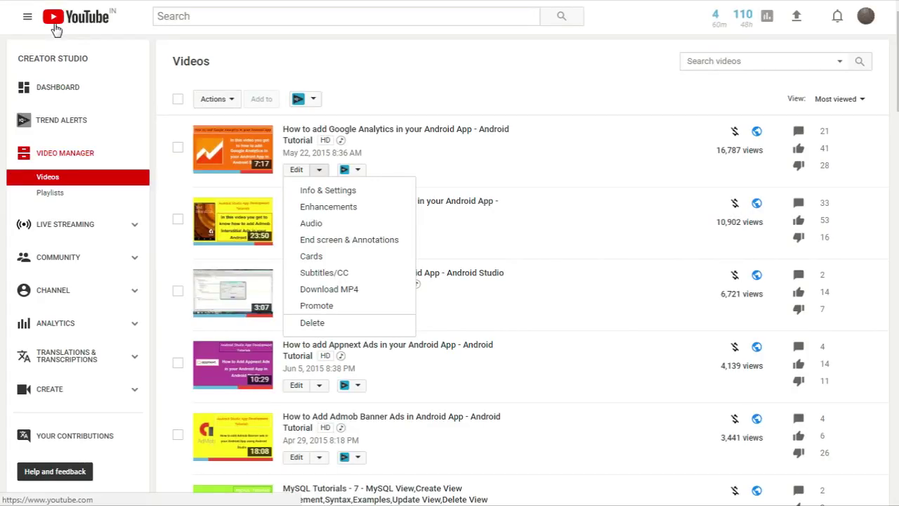
- Return to the dashboard and show vidIQ's quick stats: 3 views last hour, 110 in 48h, 491 weekly
left_click(405, 88)
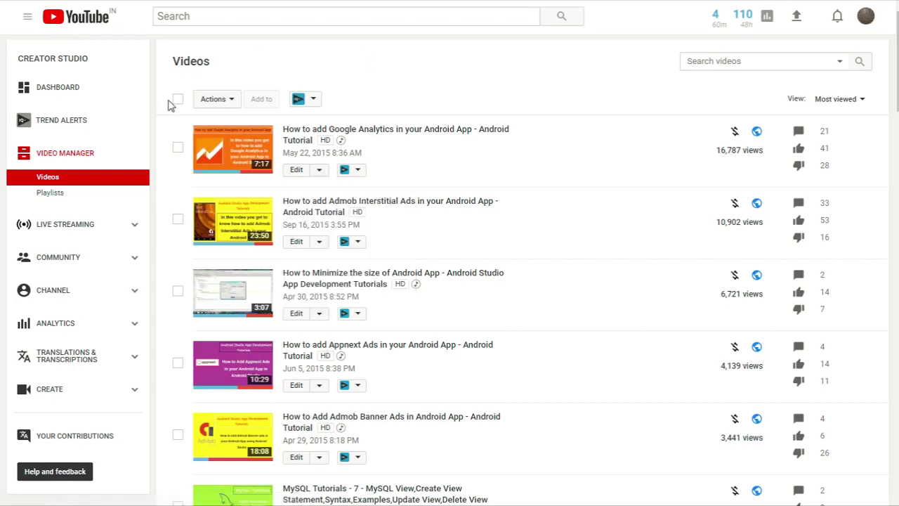
left_click(80, 92)
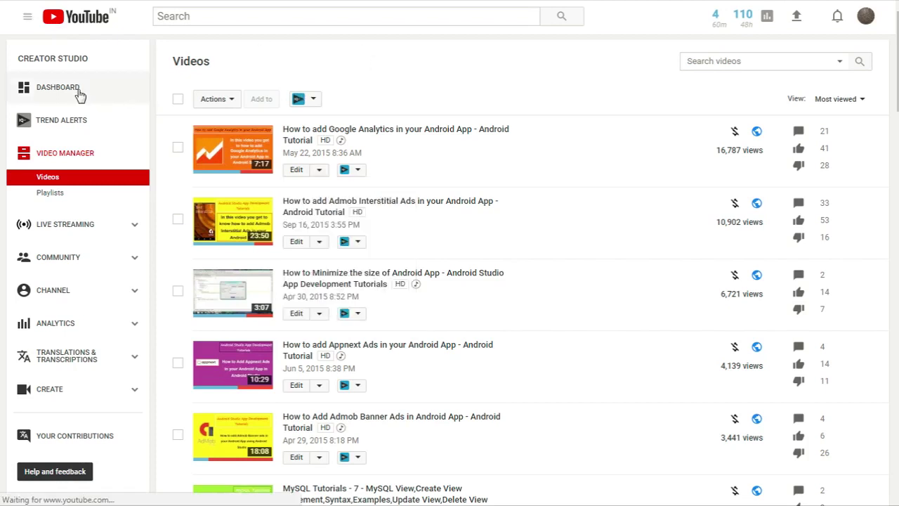
left_click(755, 29)
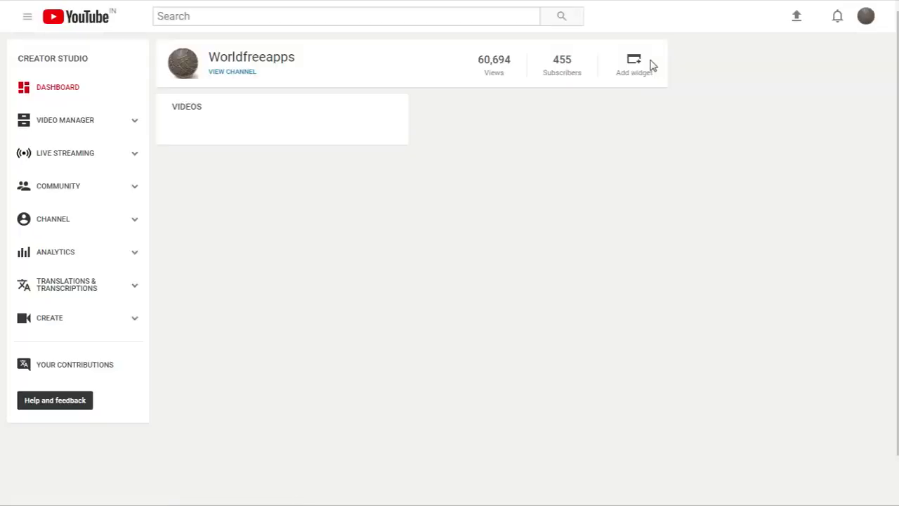
mouse_move(206, 174)
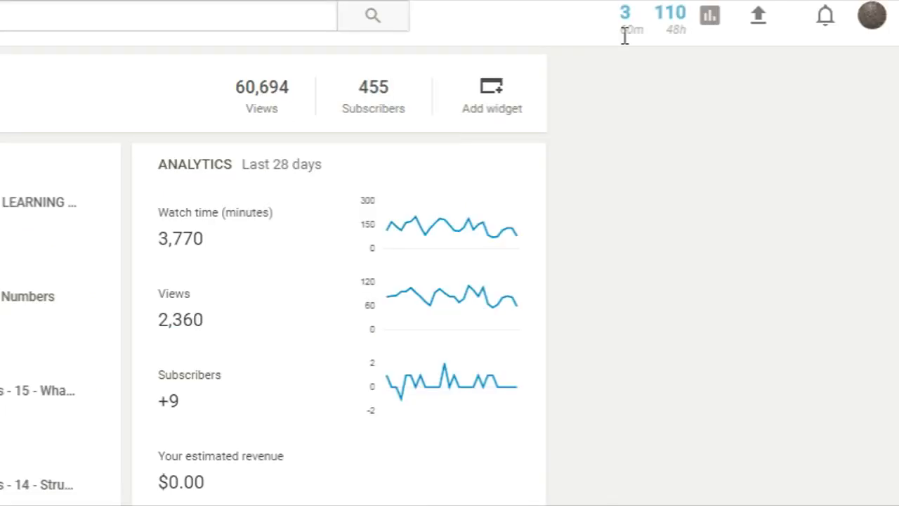
mouse_move(727, 28)
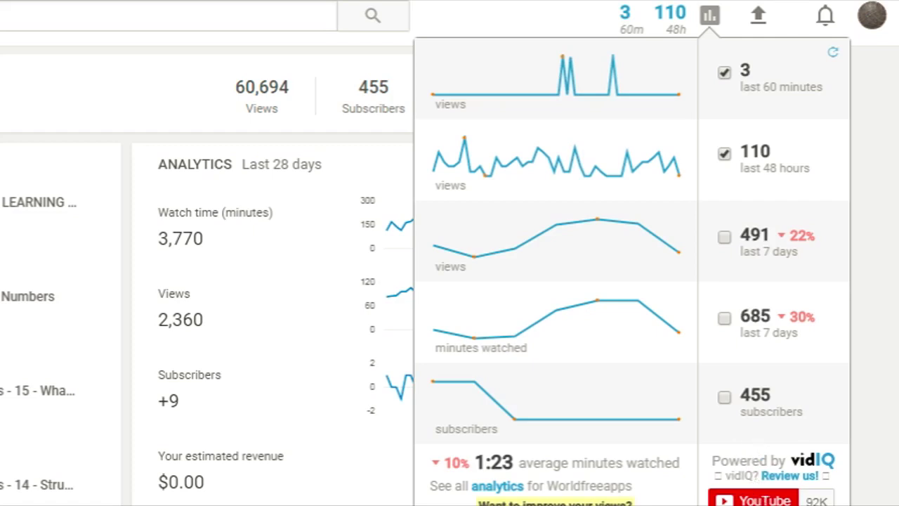
- Open vidIQ's Trend Alerts window, showing its welcome guide and no alerts
mouse_move(674, 13)
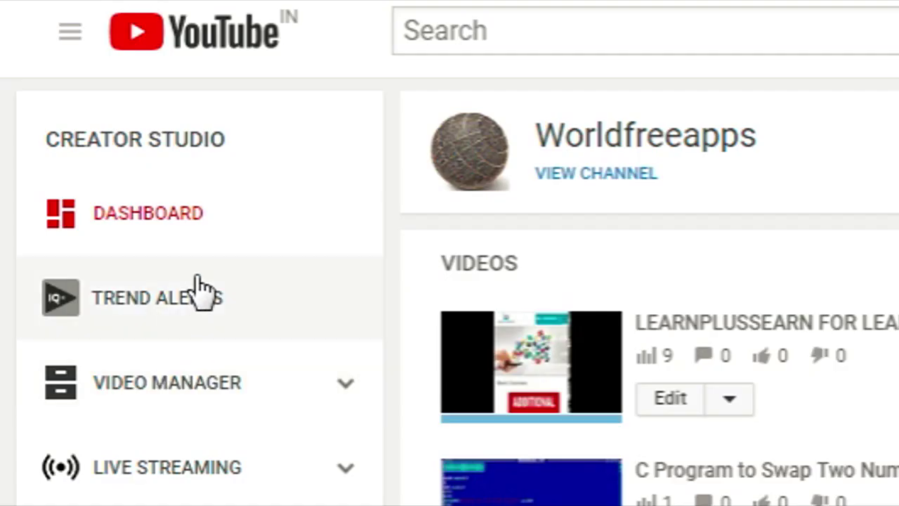
left_click(201, 291)
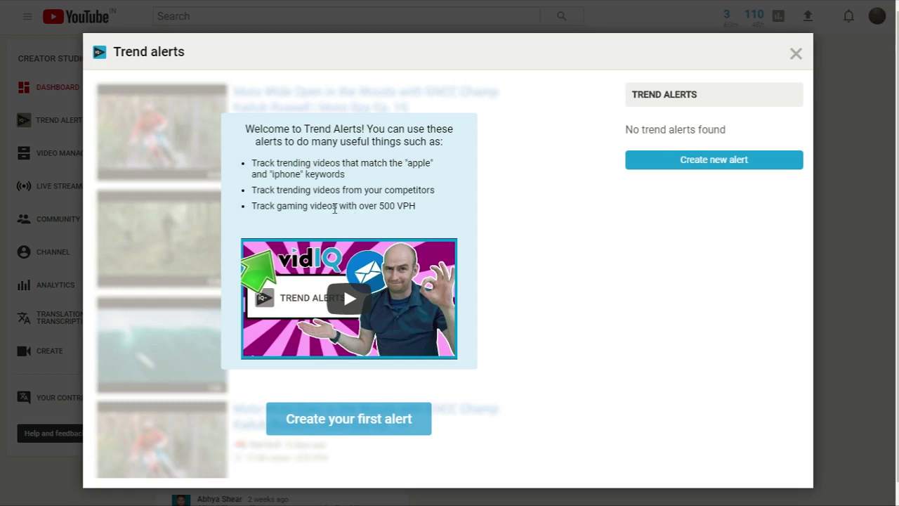
- Close Trend alerts without creating one and list the channel's 104 videos in Video Manager
left_click(316, 425)
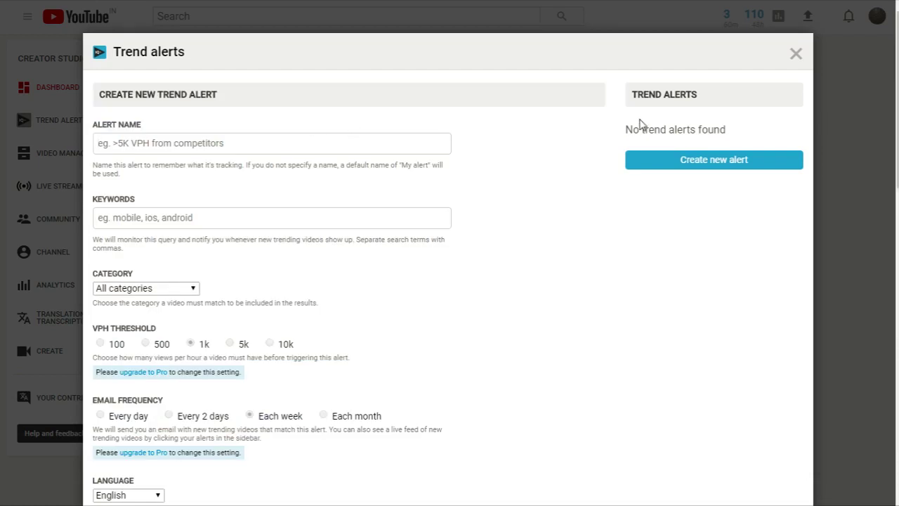
left_click(795, 56)
left_click(79, 160)
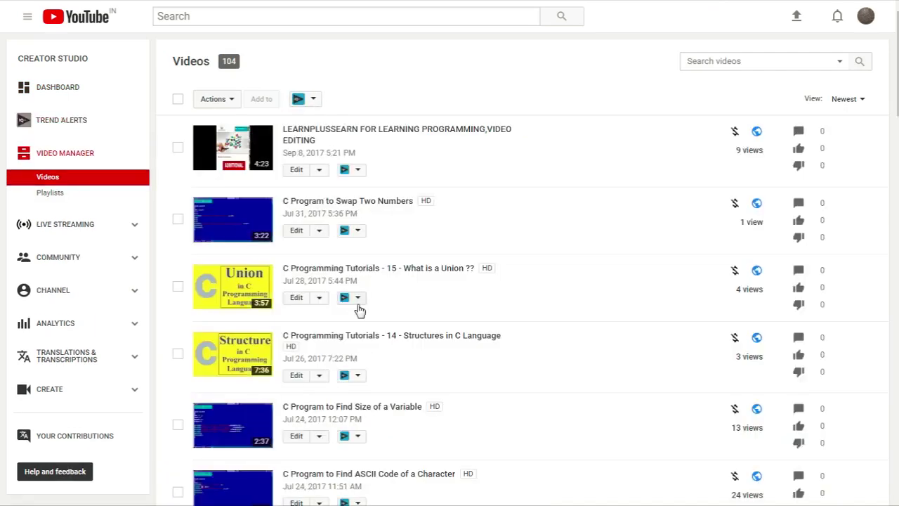
- Sort videos by Most viewed and edit the Google Analytics Android tutorial's Info & Settings
left_click(851, 100)
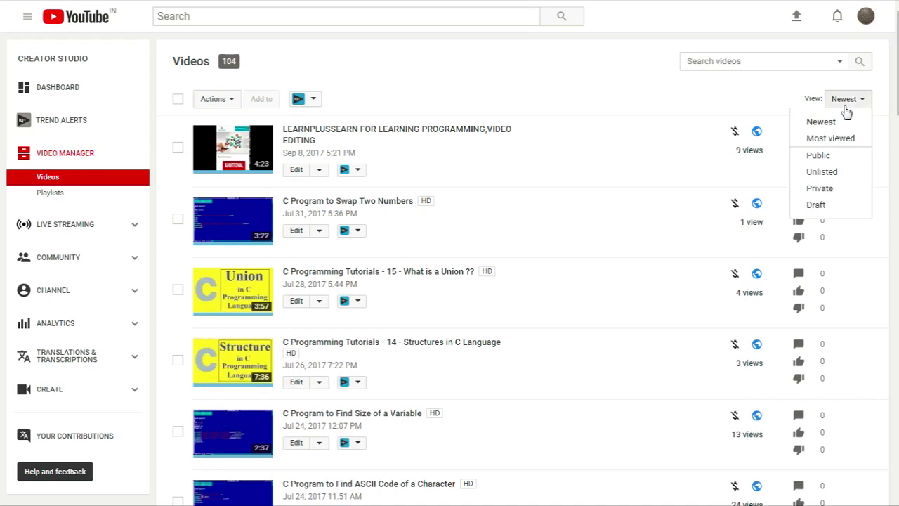
left_click(814, 140)
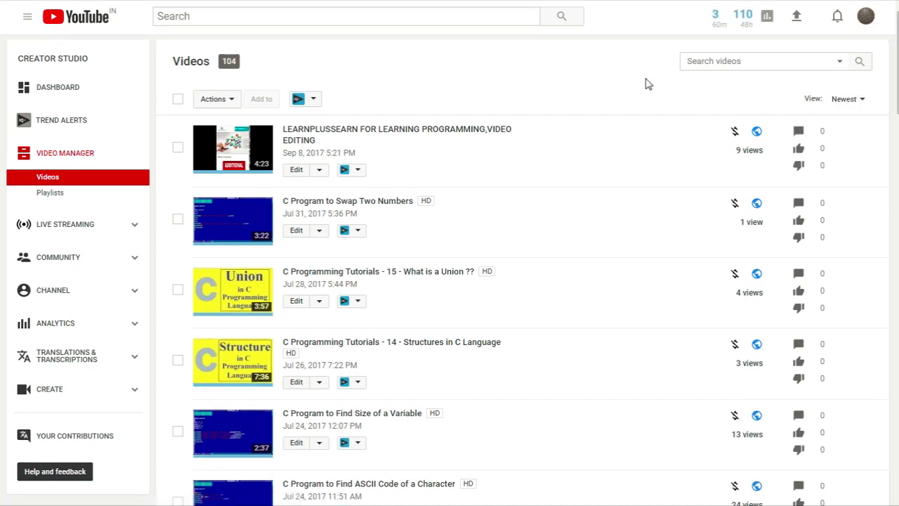
left_click(321, 171)
left_click(340, 192)
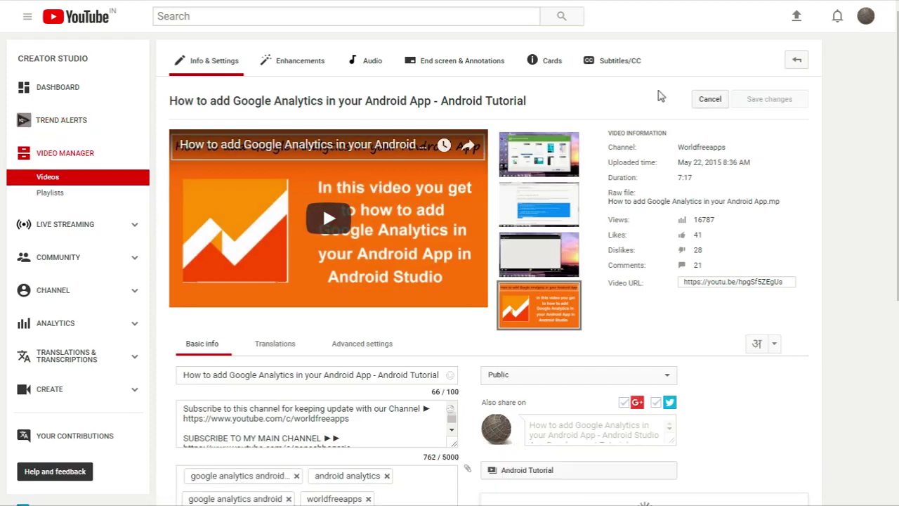
mouse_move(509, 280)
scroll(510, 281, "down", 1)
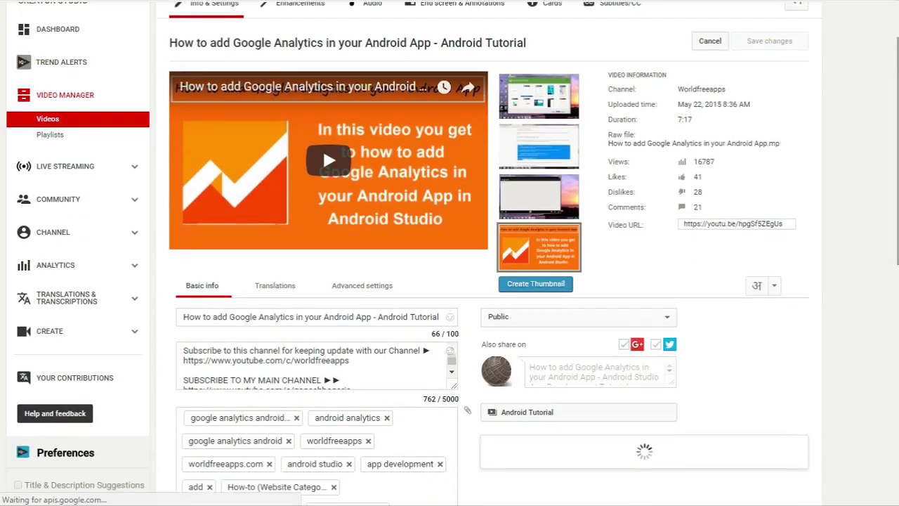
left_click(510, 279)
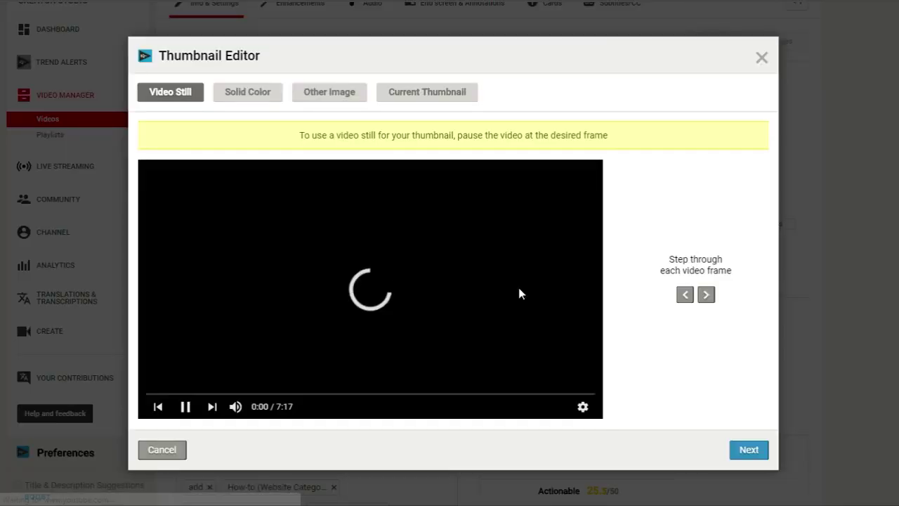
left_click(336, 271)
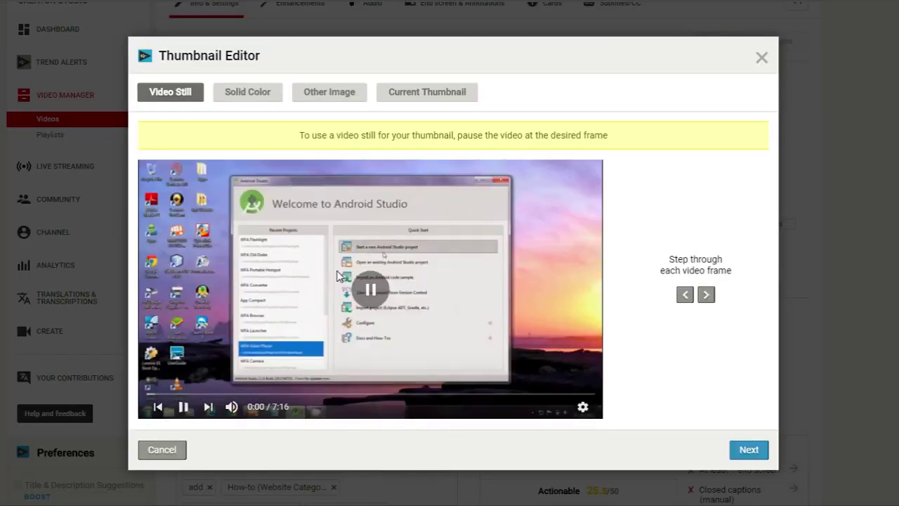
left_click(239, 98)
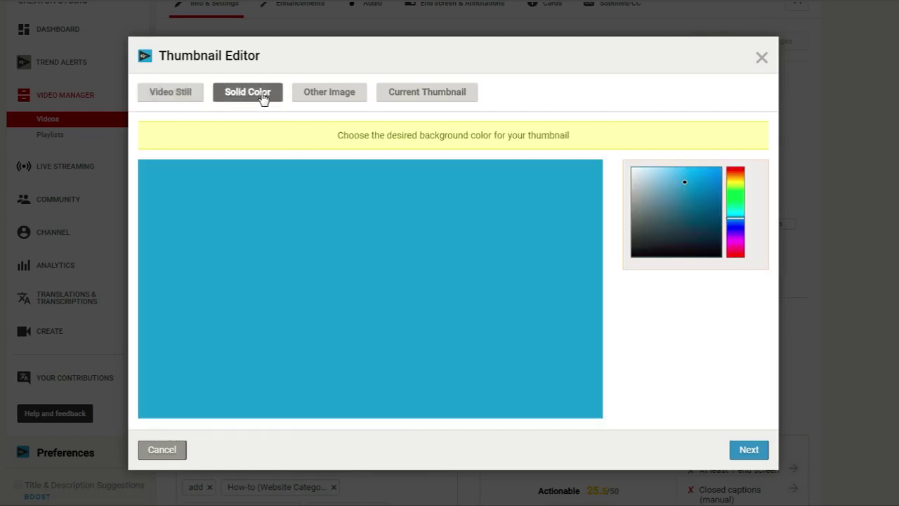
left_click(341, 99)
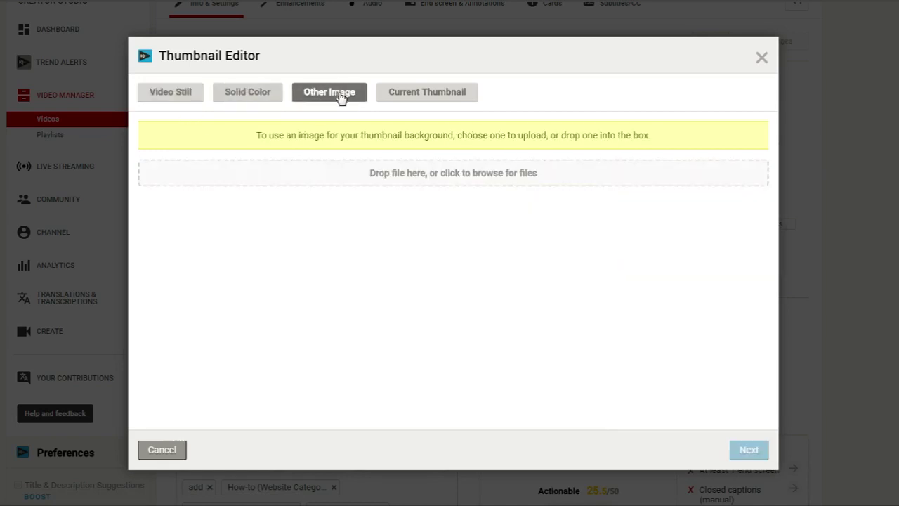
left_click(442, 94)
left_click(761, 59)
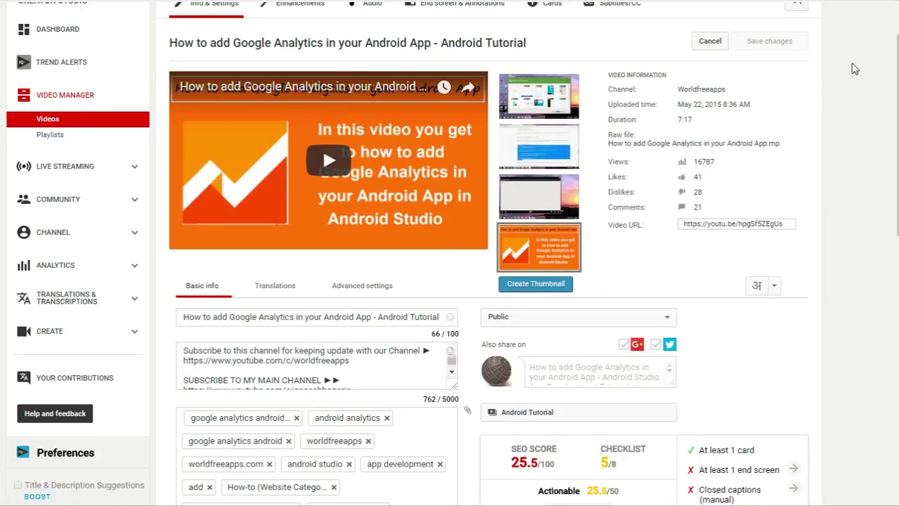
scroll(782, 61, "down", 3)
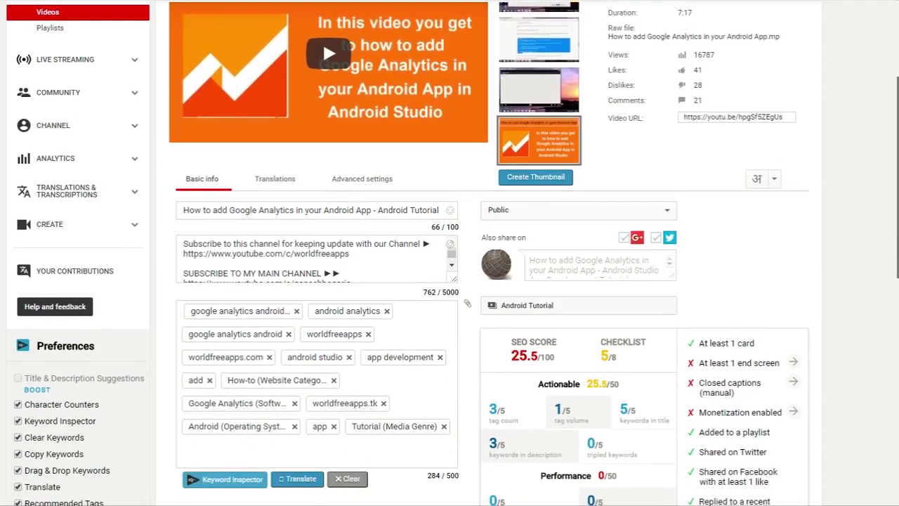
scroll(782, 61, "down", 1)
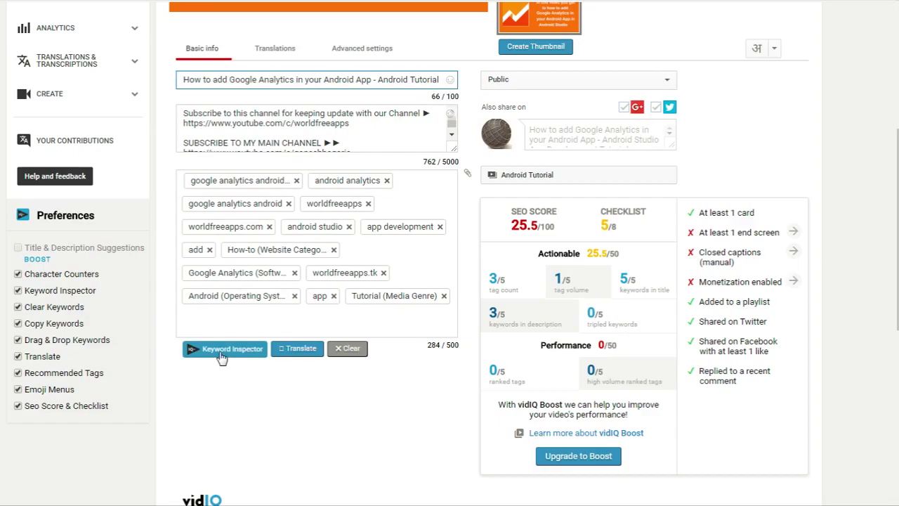
- Look up 'google analytics' in vidIQ's Keyword Inspector, scoring 46/100, then close it
left_click(220, 356)
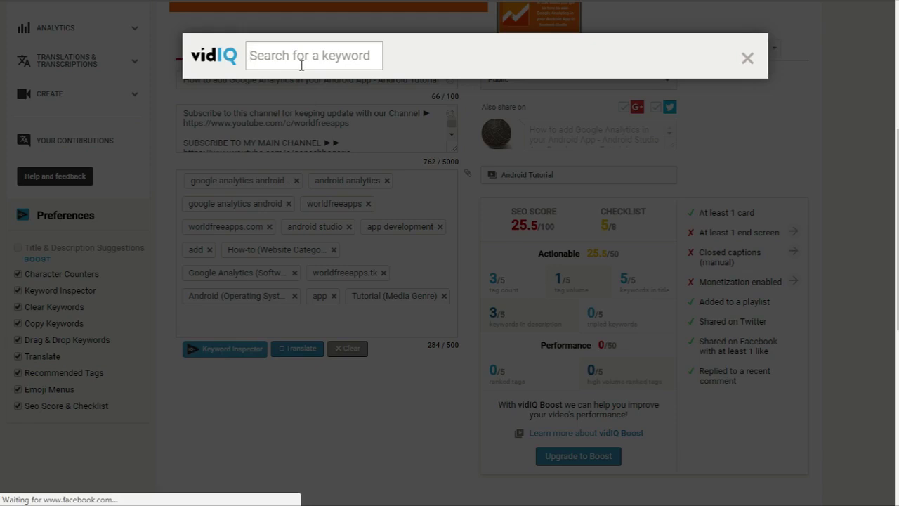
type("googler")
key("BackSpace")
type("e")
key("BackSpace")
key("BackSpace")
type("analy")
type("tics")
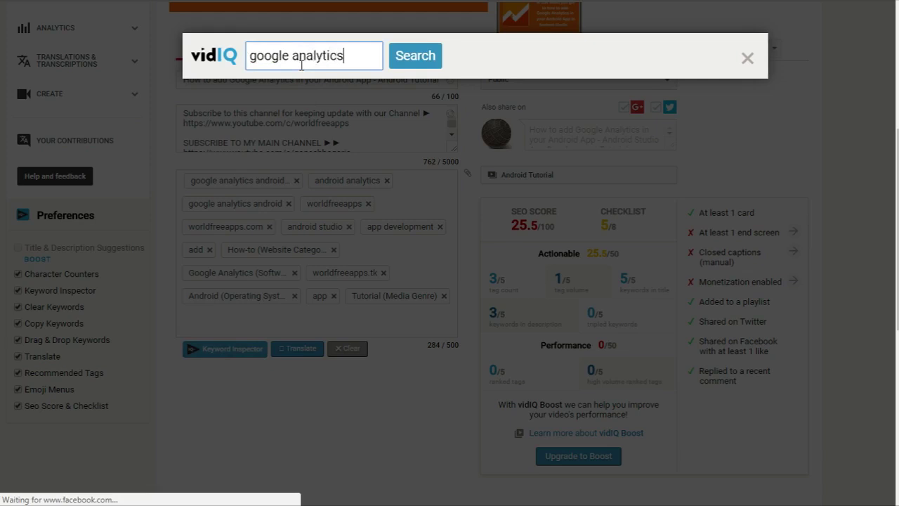
key("Return")
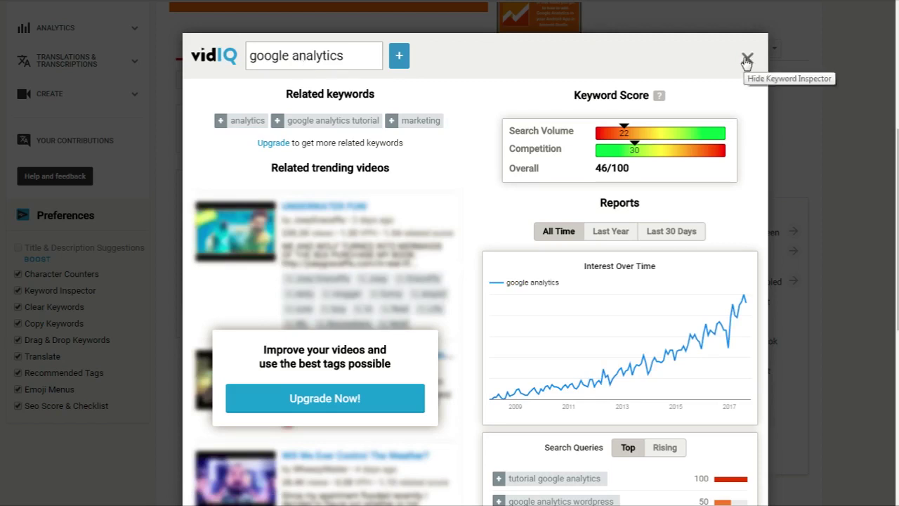
scroll(746, 62, "down", 3)
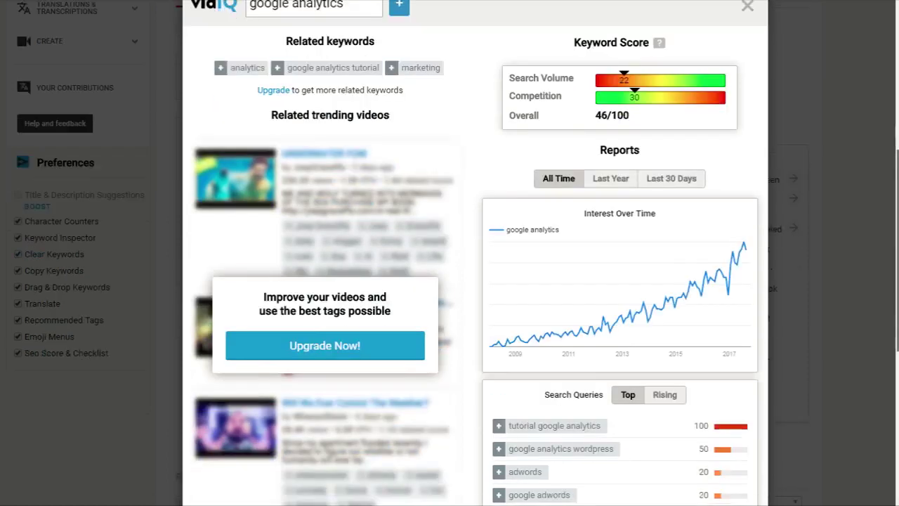
scroll(746, 137, "up", 4)
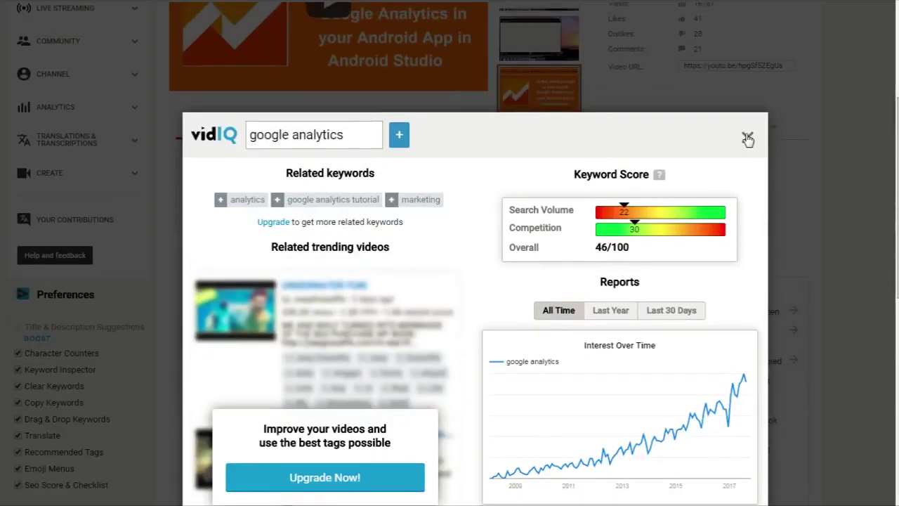
left_click(747, 138)
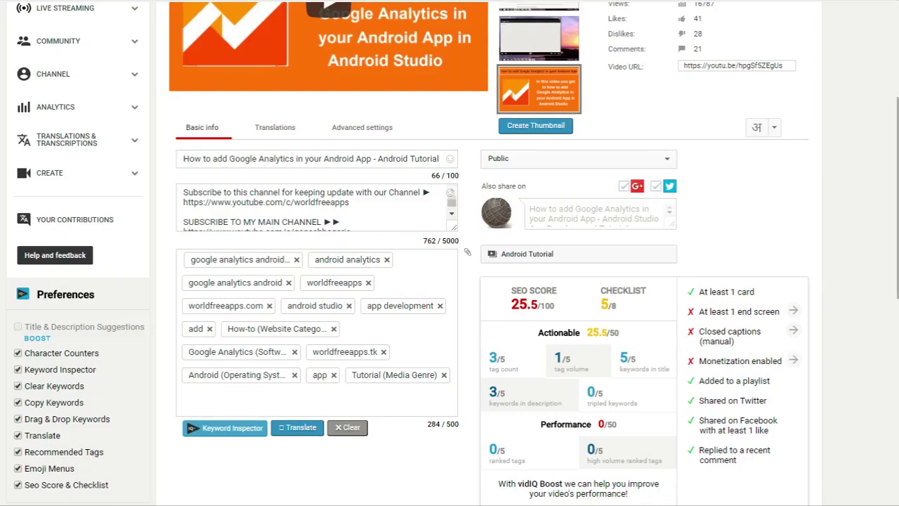
scroll(449, 281, "down", 2)
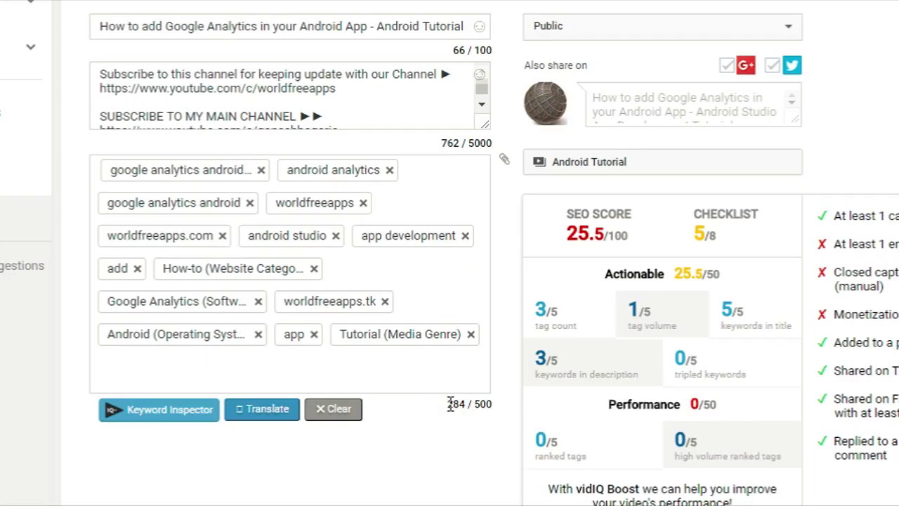
- Scroll to vidIQ's recommended tags: android (64.2), google analytics (82.3), android studio (80.2)
scroll(668, 373, "down", 5)
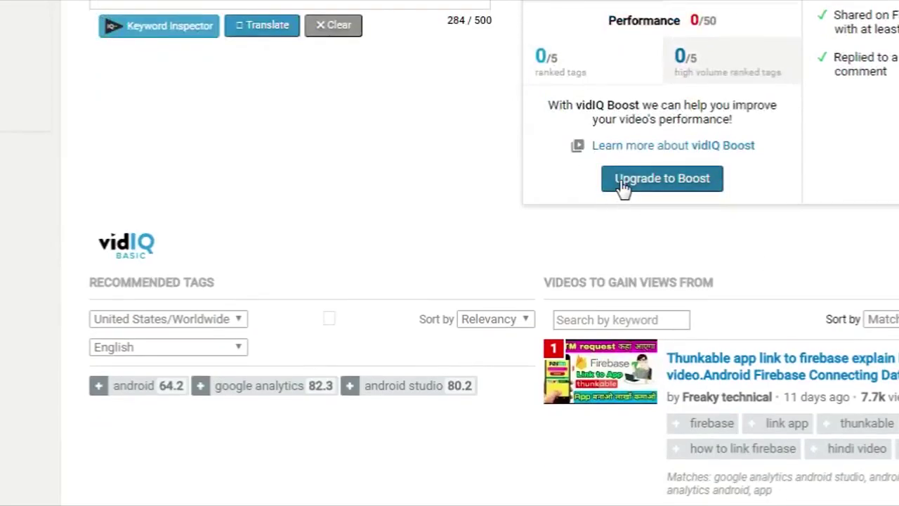
- On vidIQ's Boost page, keep 1 channel and switch to yearly pricing: Pro $7.50, Boost $39
left_click(619, 181)
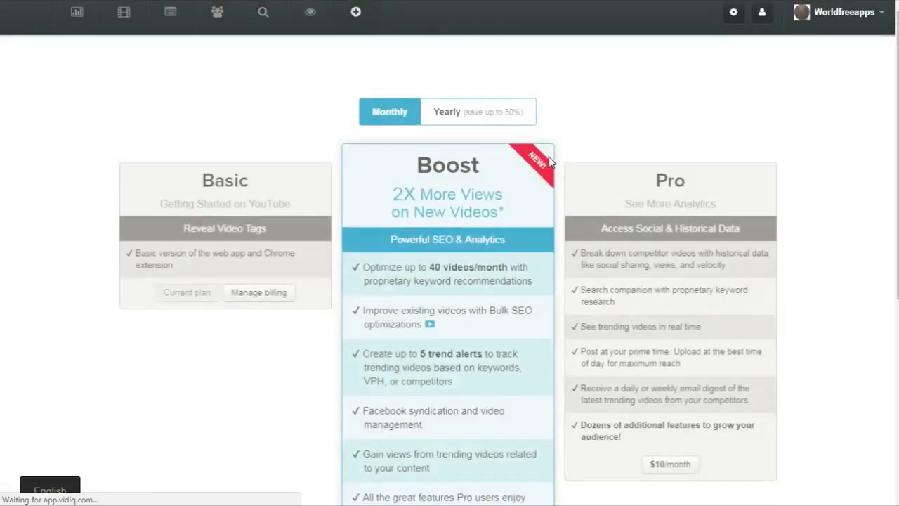
scroll(551, 161, "down", 2)
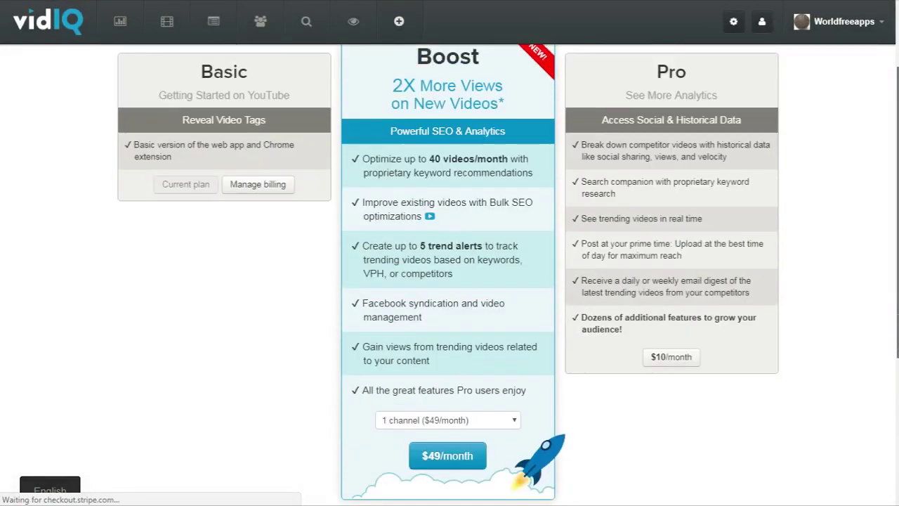
scroll(508, 275, "down", 1)
left_click(427, 341)
left_click(427, 352)
scroll(762, 285, "up", 3)
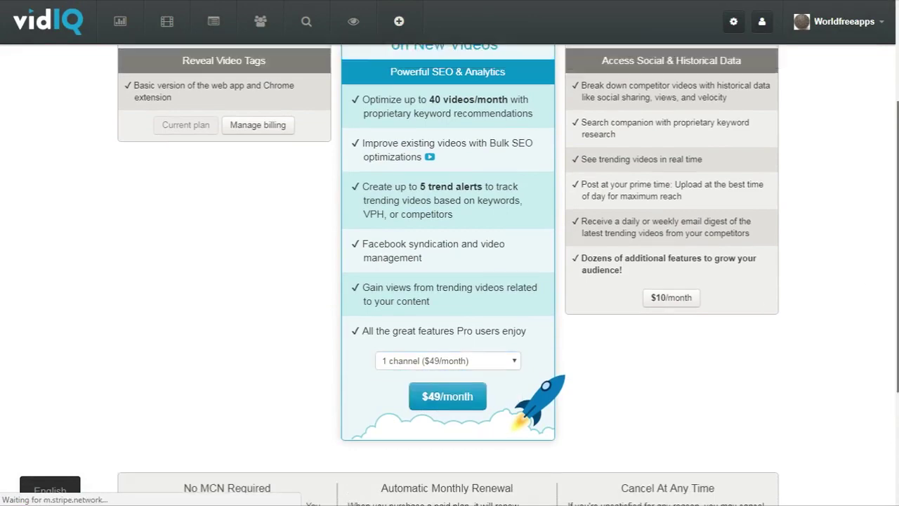
left_click(458, 102)
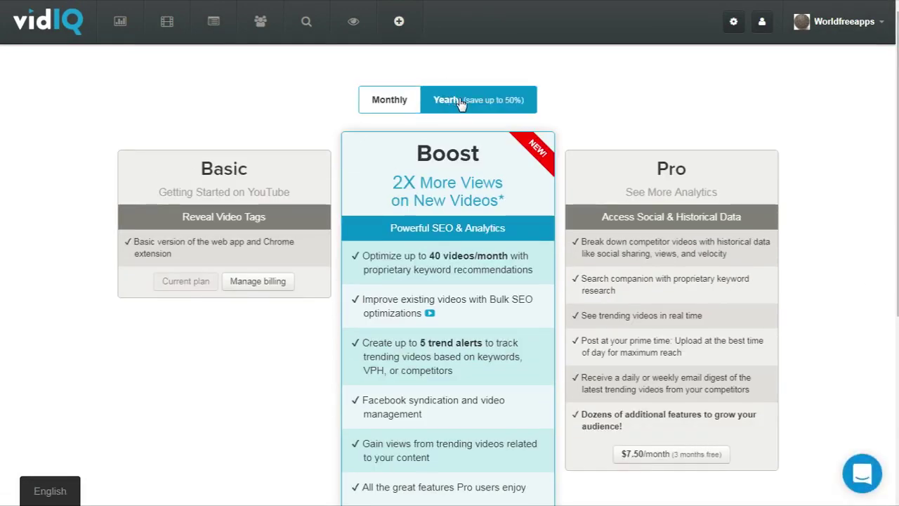
scroll(460, 102, "down", 3)
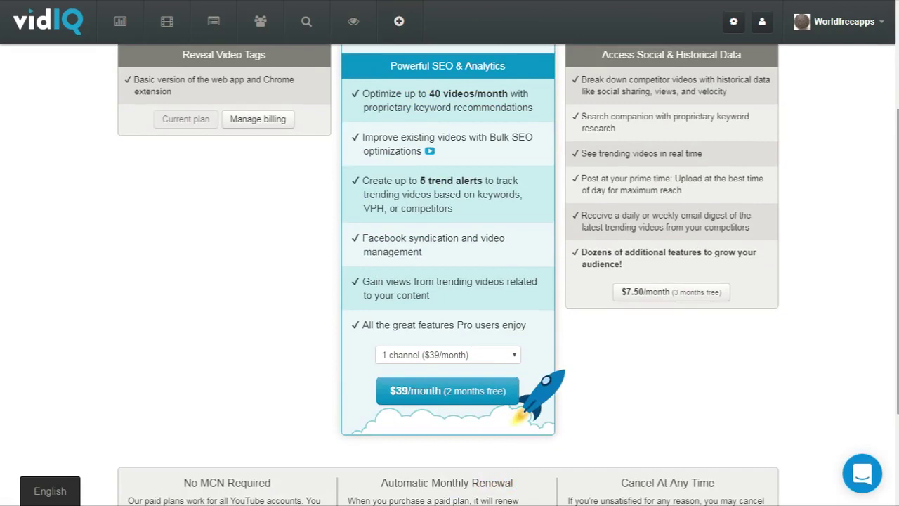
scroll(450, 281, "up", 2)
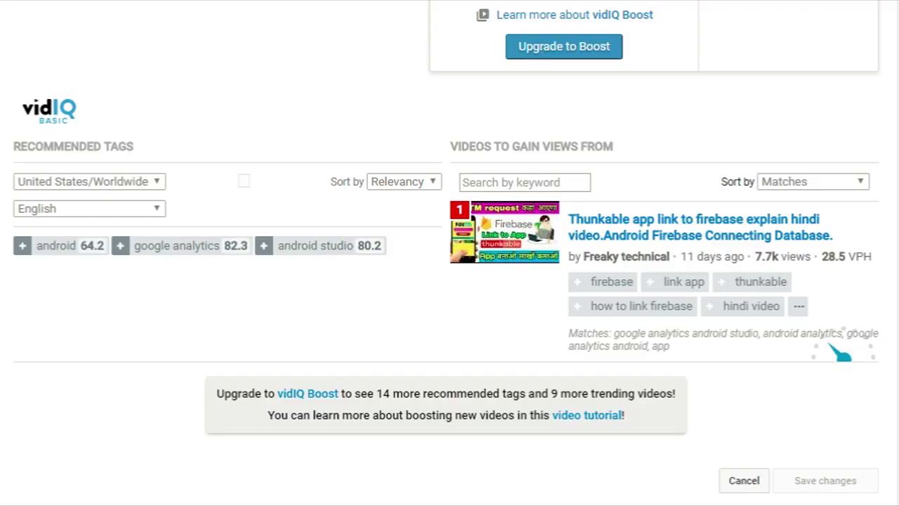
- Add the android, google analytics and android studio tags and save the video
left_click(22, 245)
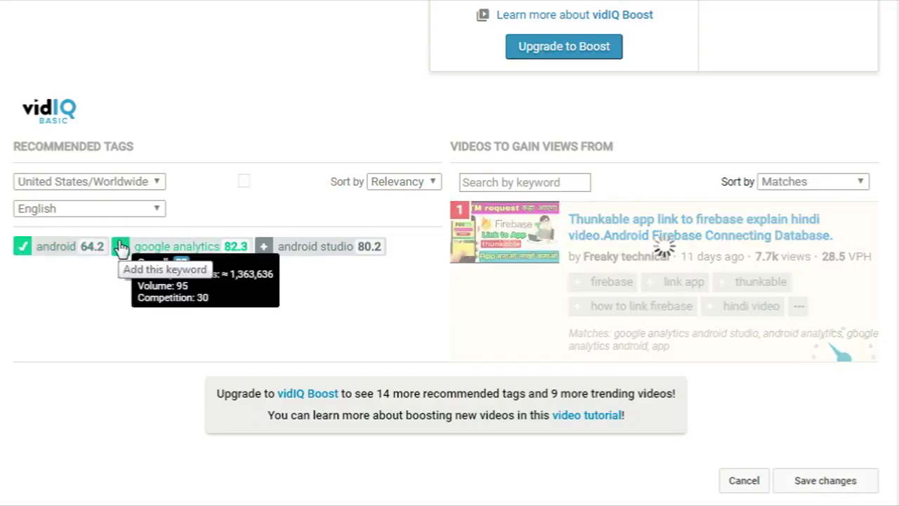
left_click(120, 246)
scroll(316, 132, "up", 4)
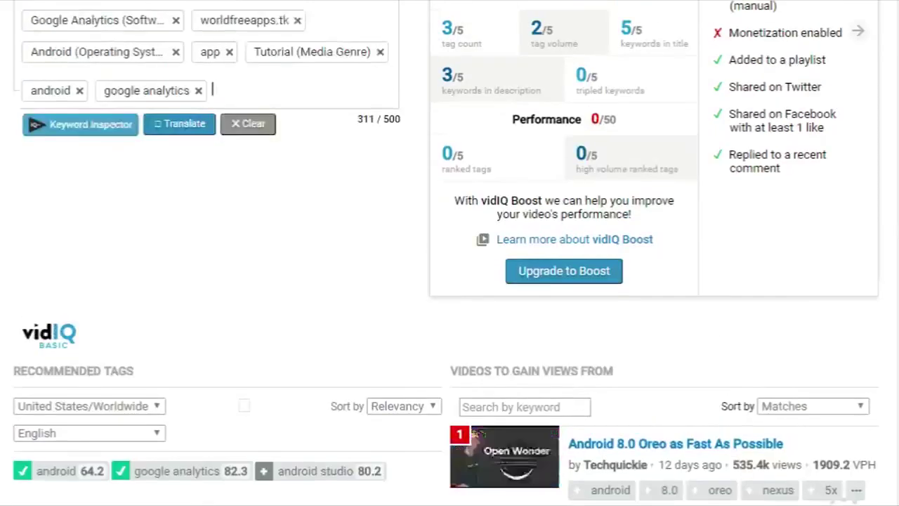
scroll(316, 132, "down", 2)
scroll(449, 253, "down", 3)
left_click(264, 403)
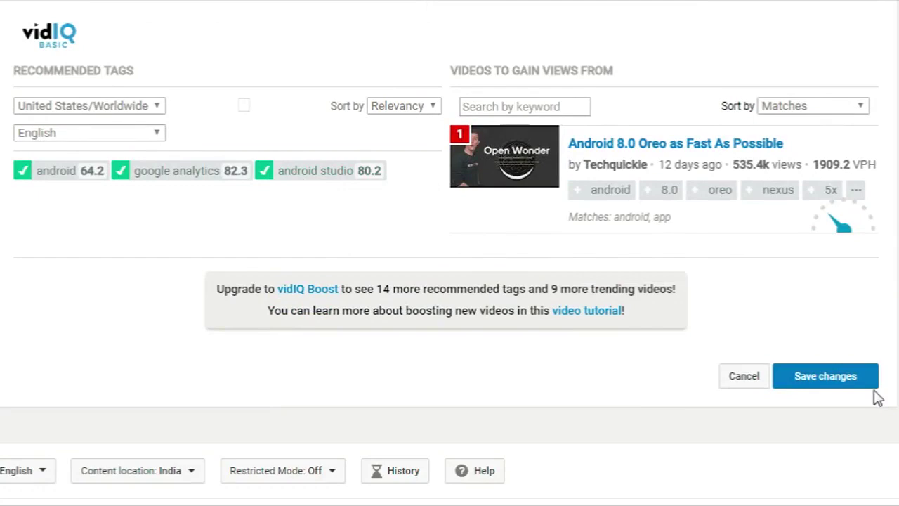
left_click(825, 377)
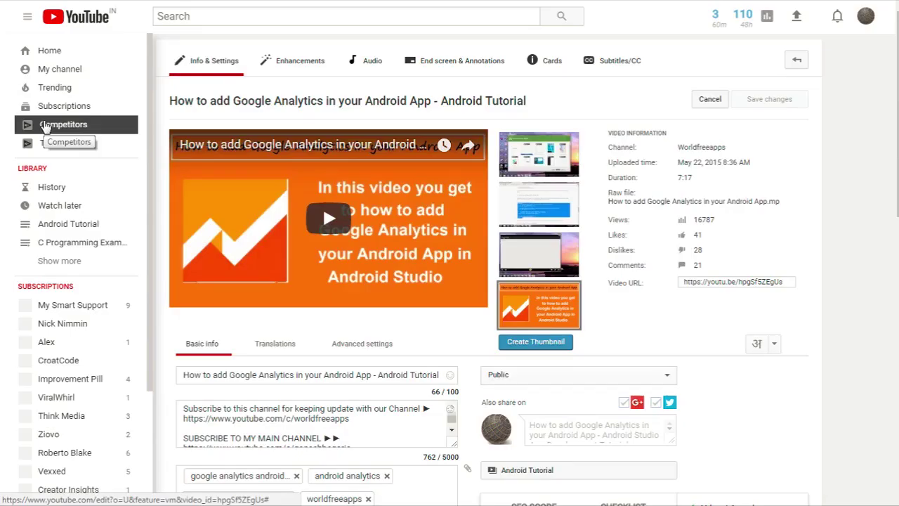
left_click(44, 125)
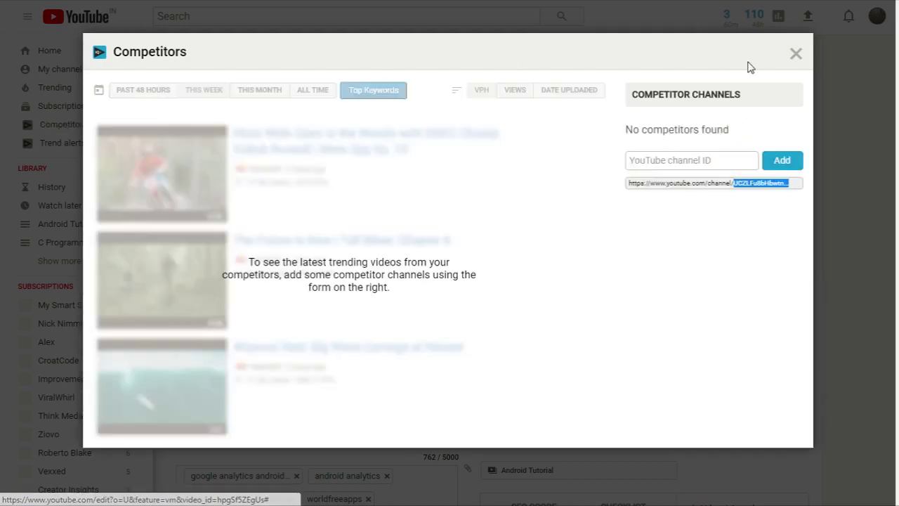
- Close the Competitors panel, which found no competitor channels
left_click(795, 58)
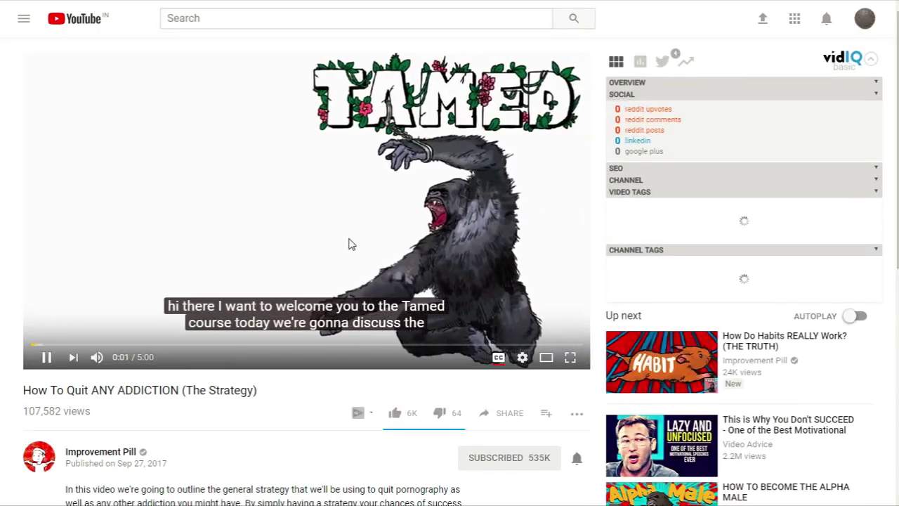
- Pause the addiction video and review vidIQ's score 66.5/100, SEO 28.6/100 and $161.37 earnings
left_click(325, 198)
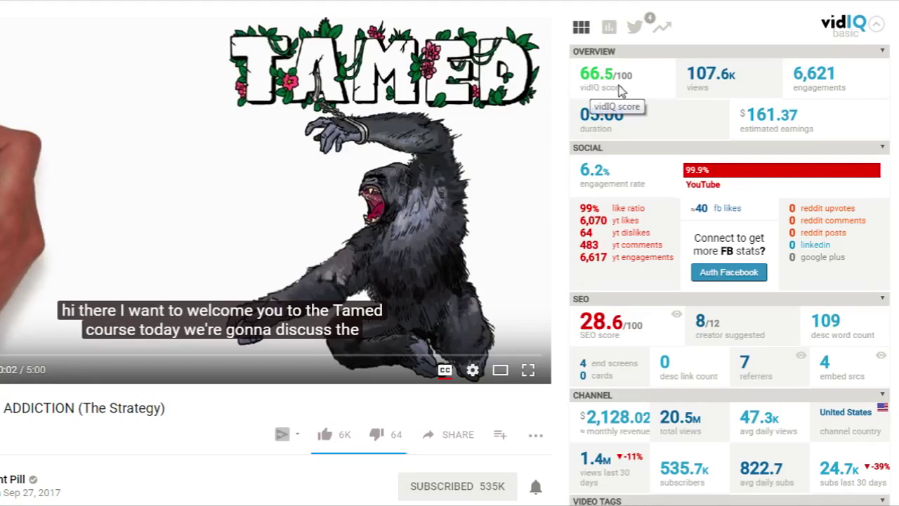
mouse_move(624, 81)
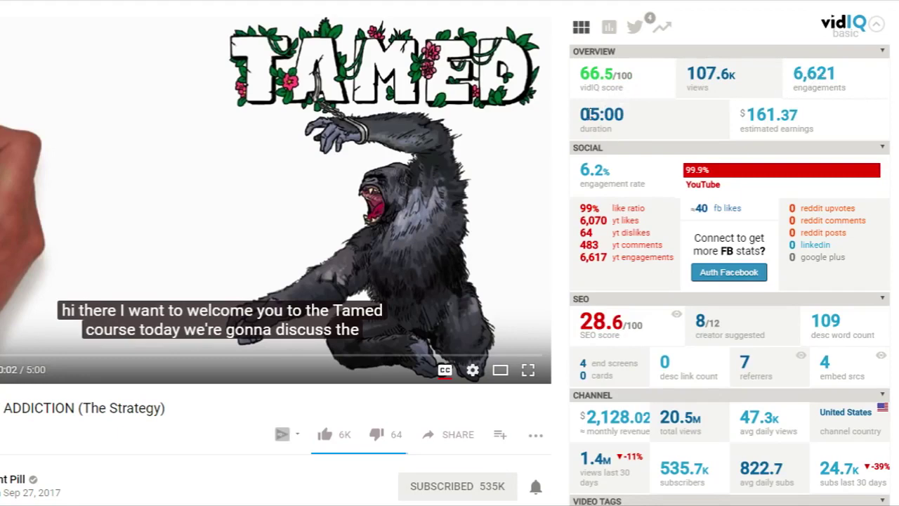
mouse_move(774, 114)
scroll(876, 134, "down", 2)
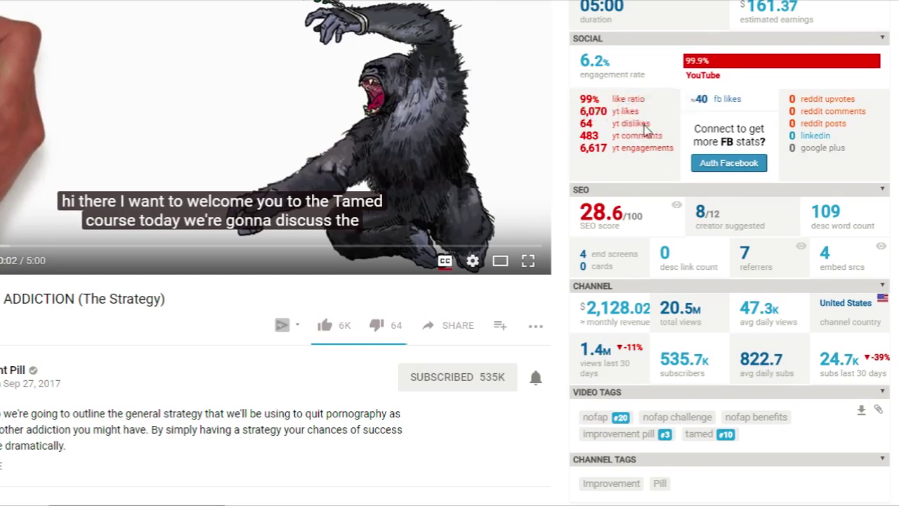
scroll(621, 162, "down", 2)
mouse_move(583, 47)
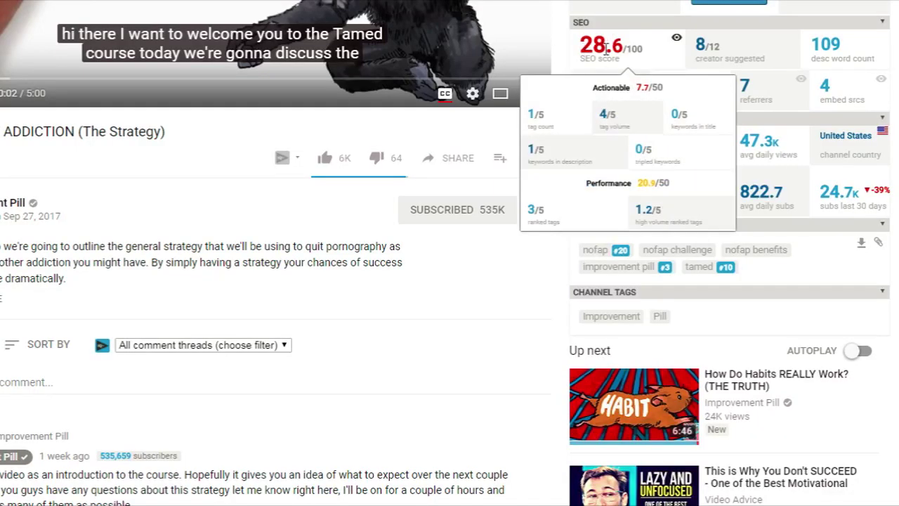
mouse_move(708, 45)
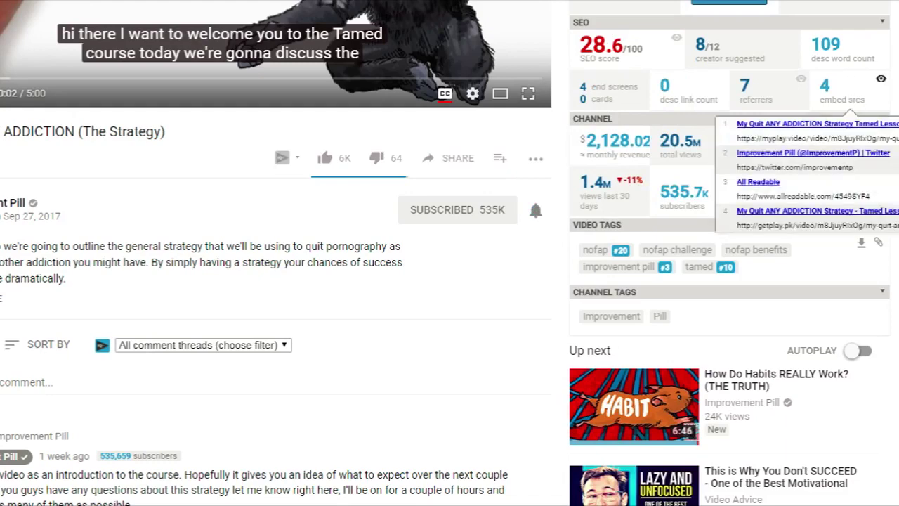
scroll(449, 253, "down", 1)
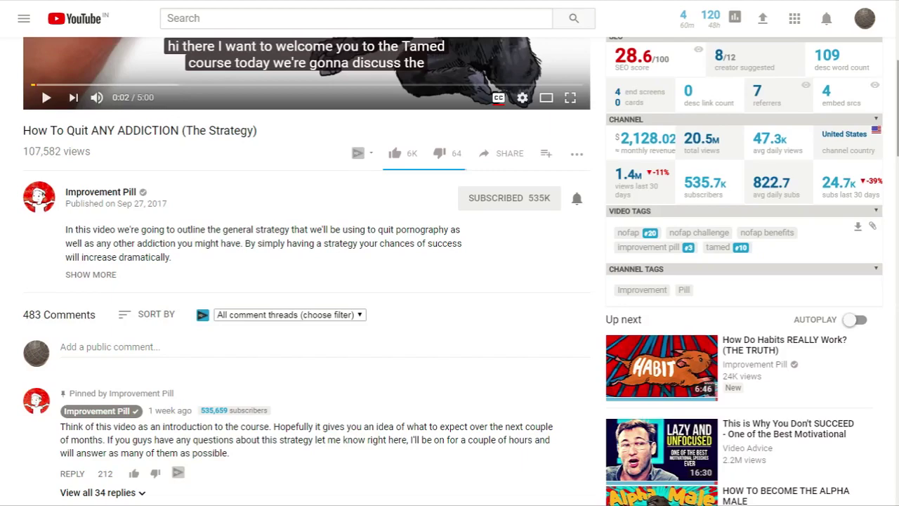
scroll(449, 281, "down", 4)
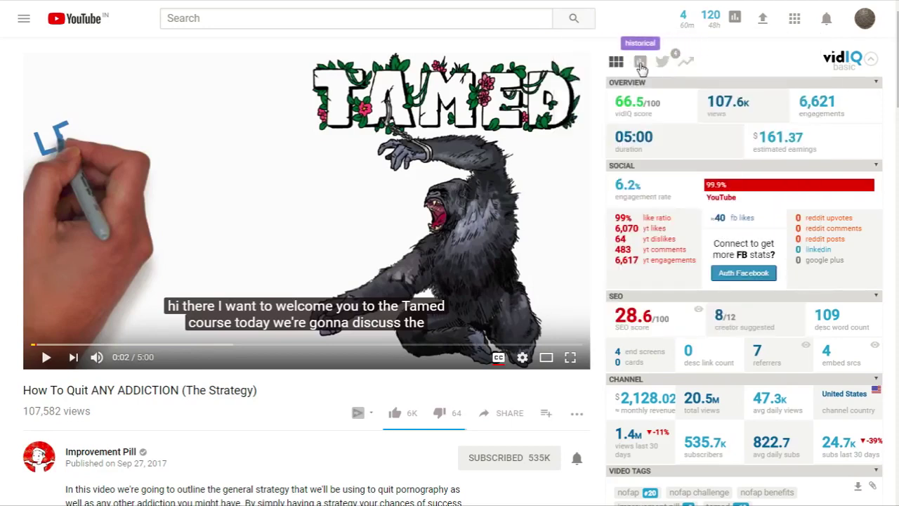
- View the video's historical stats, tweets and trending videos in vidIQ, then scroll to the comments
left_click(640, 64)
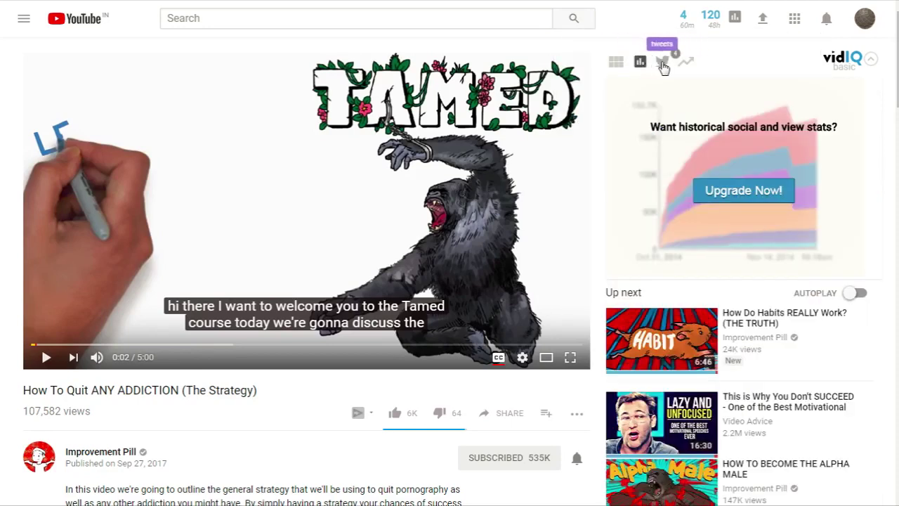
left_click(663, 64)
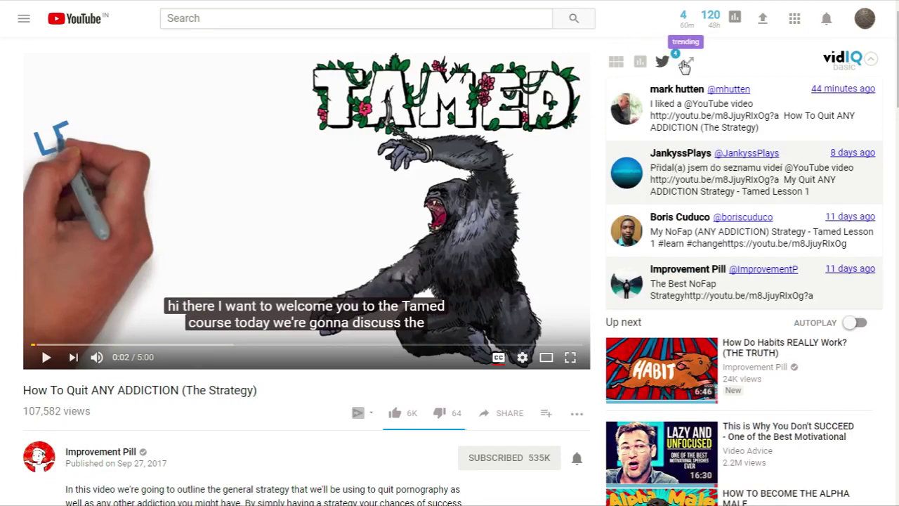
left_click(685, 64)
scroll(520, 255, "down", 10)
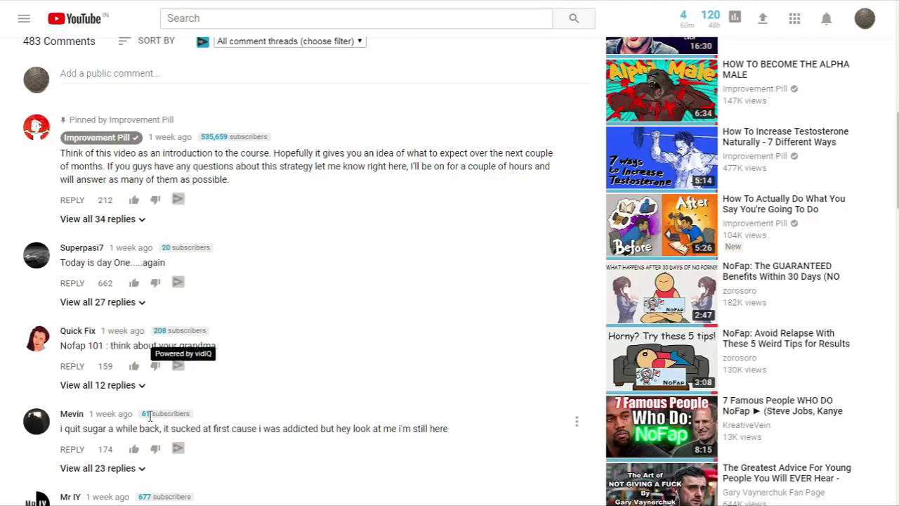
- Scroll down through the video's 483 comments and back up
scroll(454, 341, "down", 4)
scroll(453, 342, "down", 4)
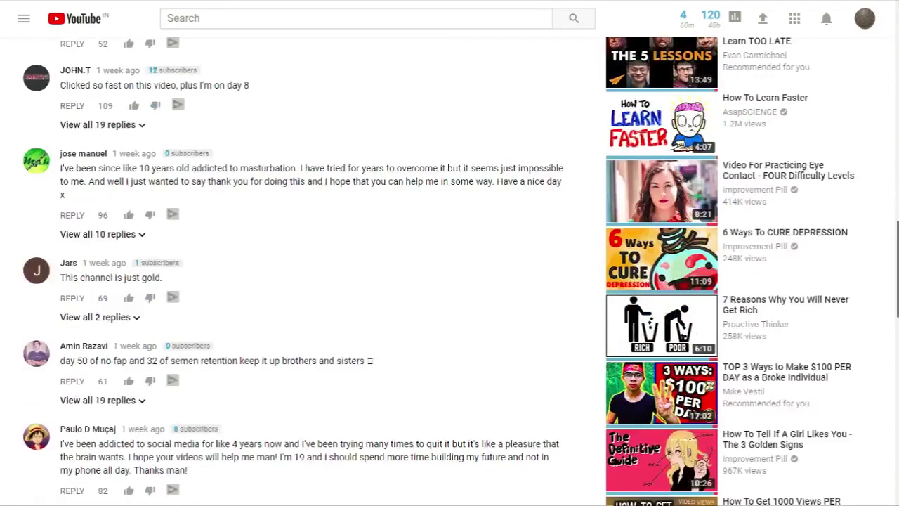
scroll(454, 341, "up", 15)
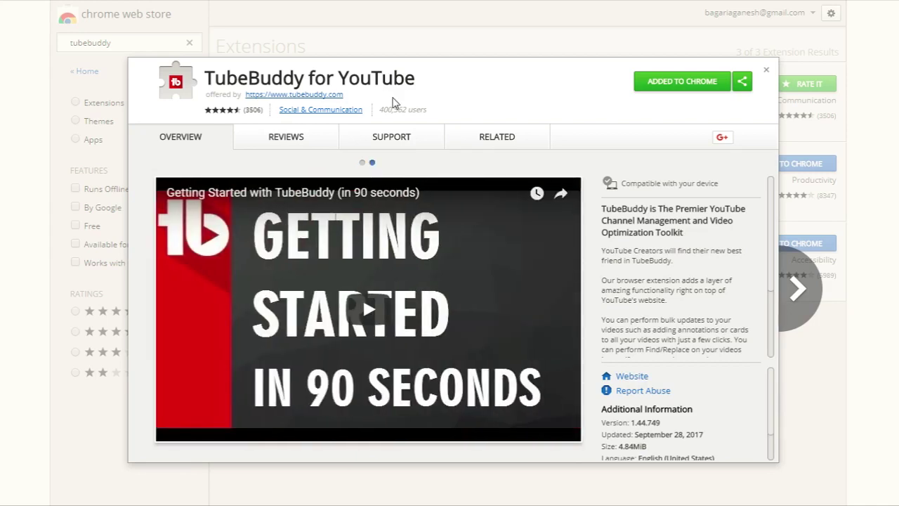
- Open the tubebuddy.com link from the extension listing in a new tab
right_click(323, 104)
left_click(343, 109)
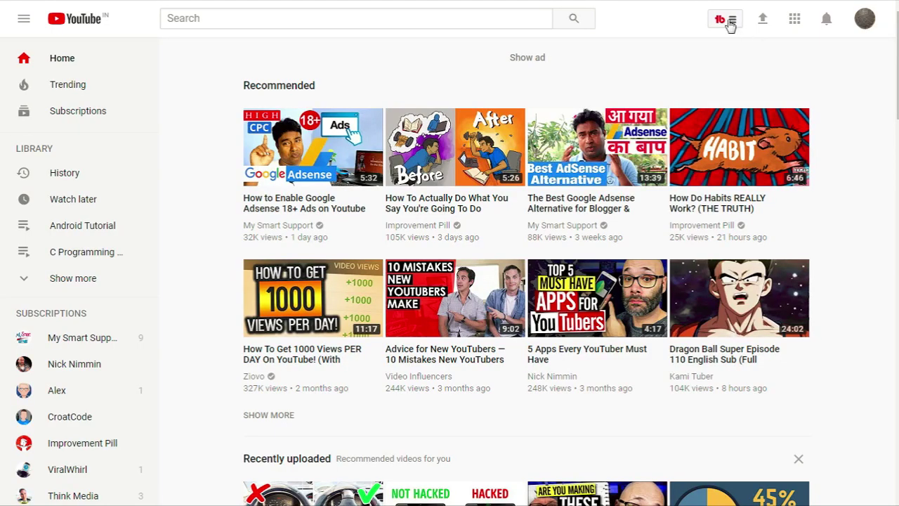
- Open the TubeBuddy extension menu from the YouTube toolbar
left_click(728, 22)
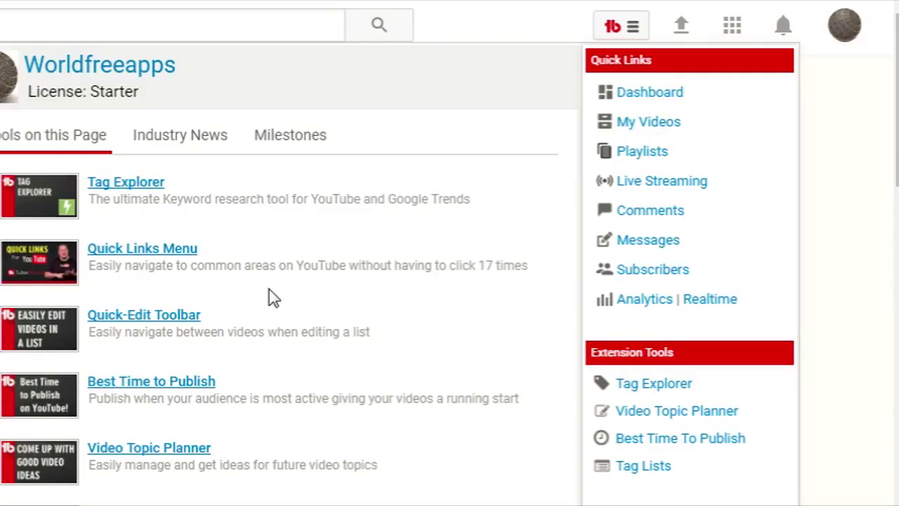
- Go to the channel dashboard via TubeBuddy Quick Links, then open the swap-numbers video's edit options
left_click(649, 98)
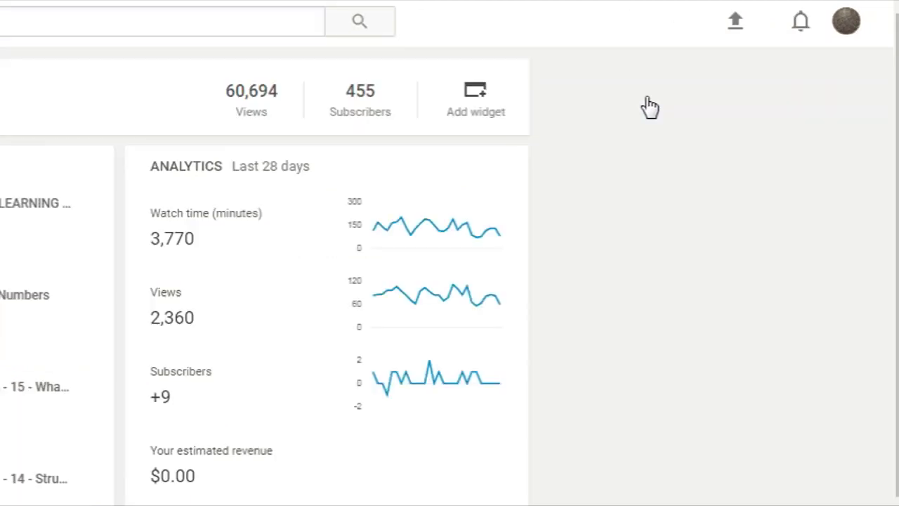
left_click(687, 26)
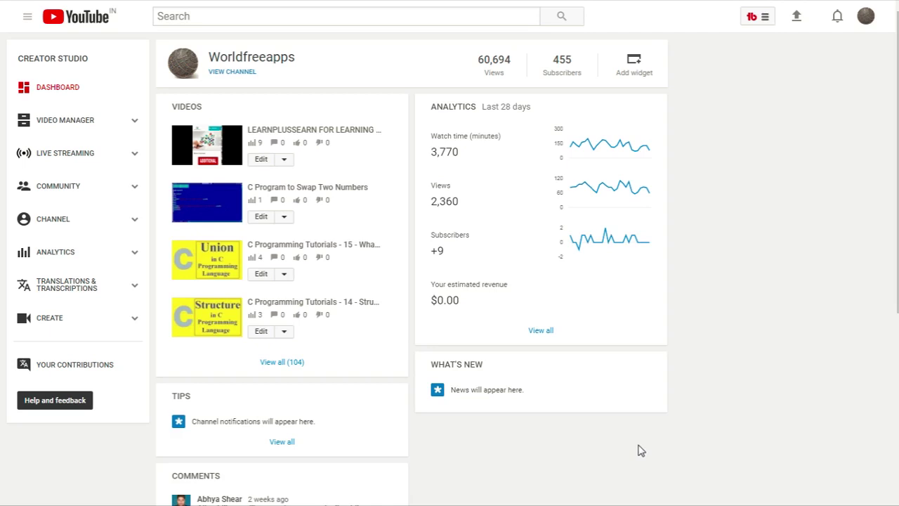
left_click(285, 218)
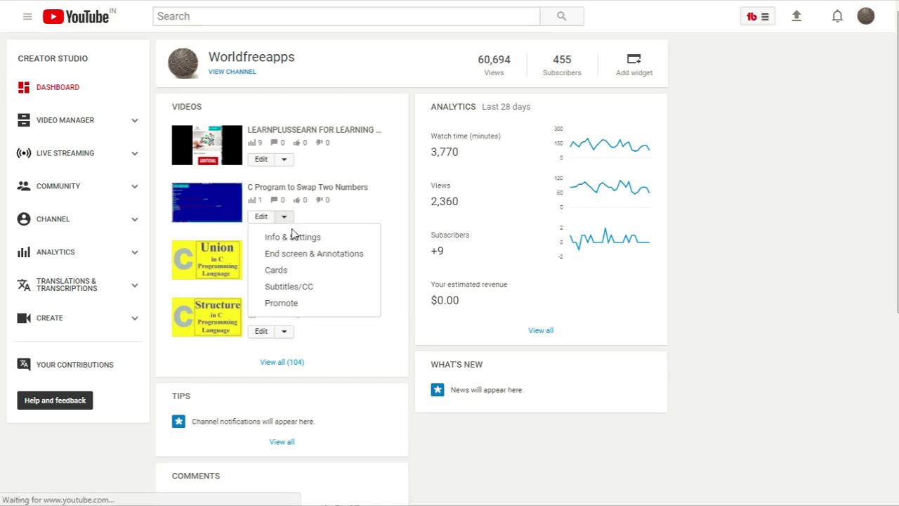
- Auto-sort the swap-numbers video's tags by rank so worldfreeapps comes first, then request suggested tags
left_click(295, 239)
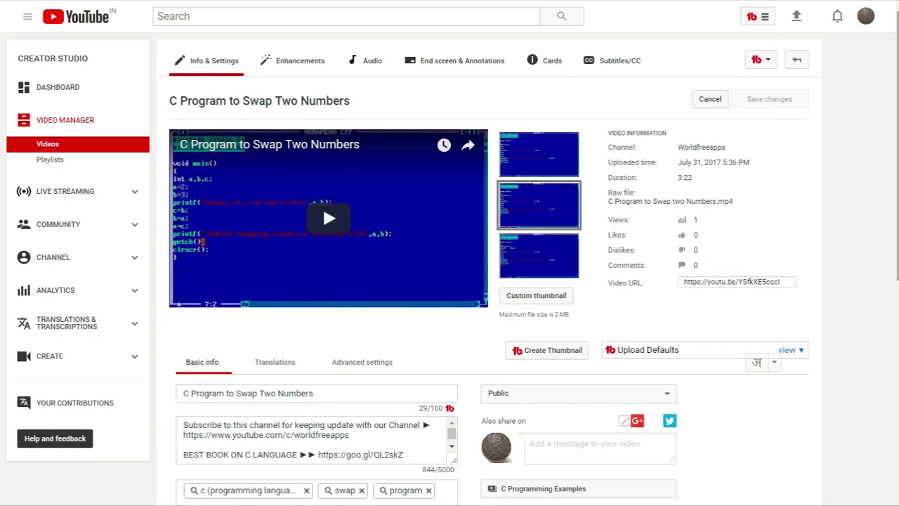
scroll(539, 181, "down", 3)
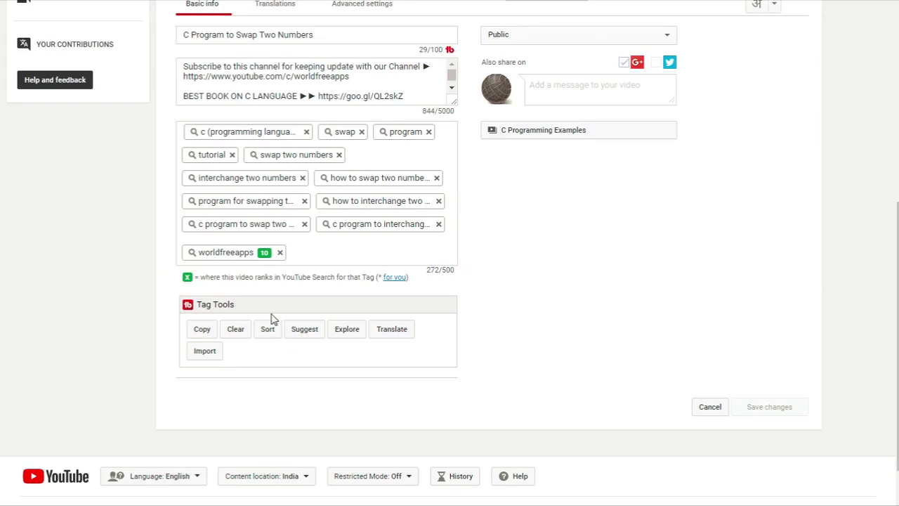
left_click(265, 337)
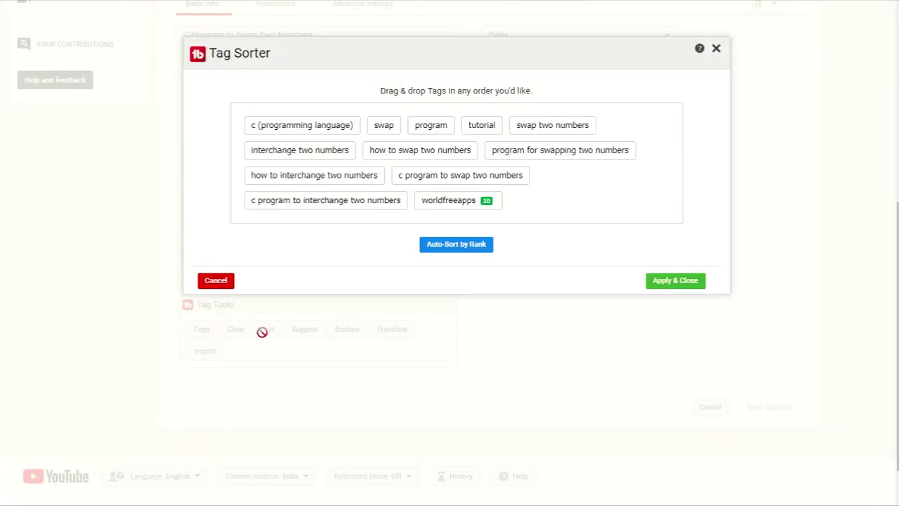
left_click(450, 246)
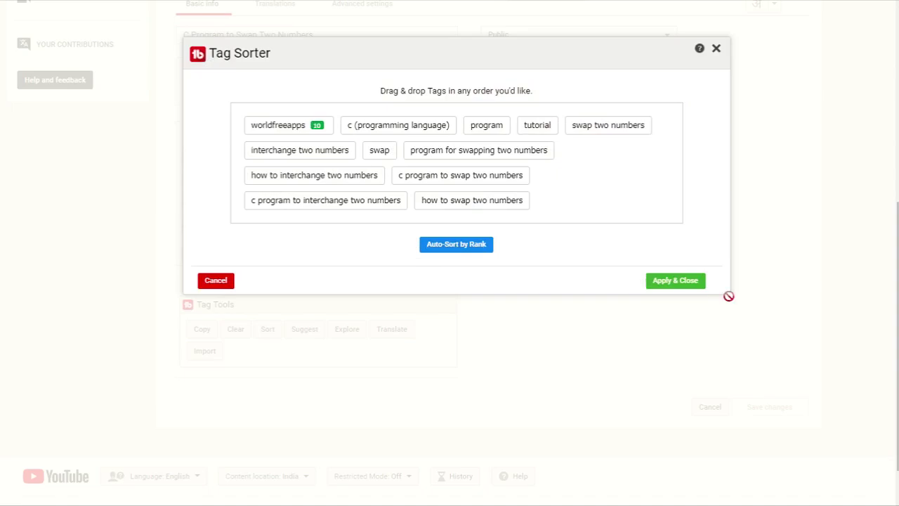
left_click(668, 282)
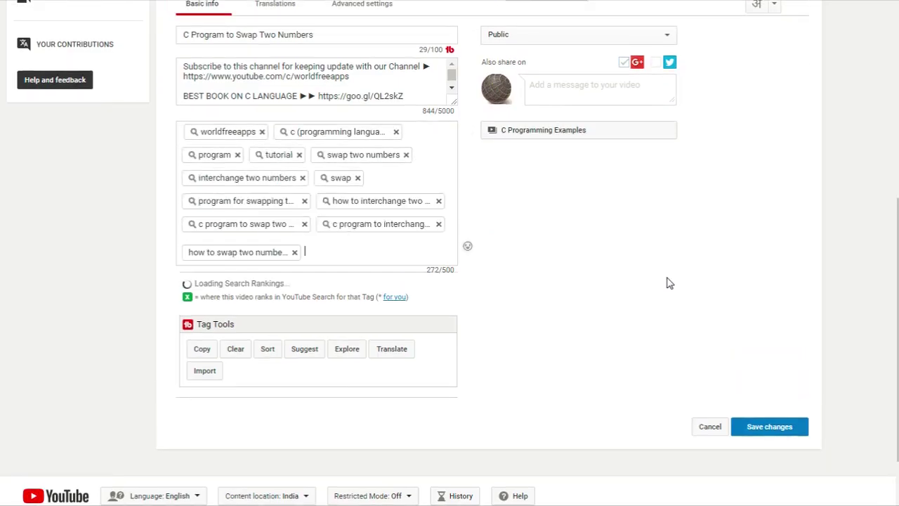
left_click(304, 330)
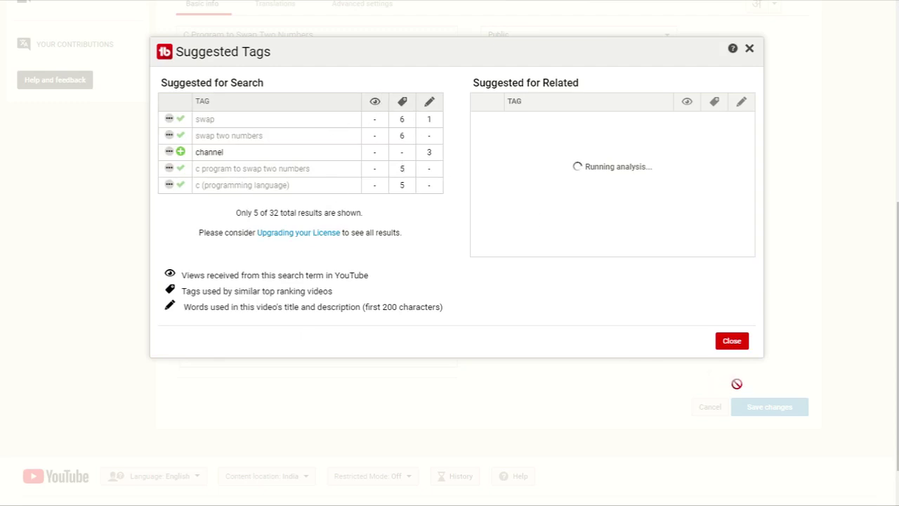
- Close the Suggested Tags dialog and return to the top of the swap video's edit page
left_click(735, 341)
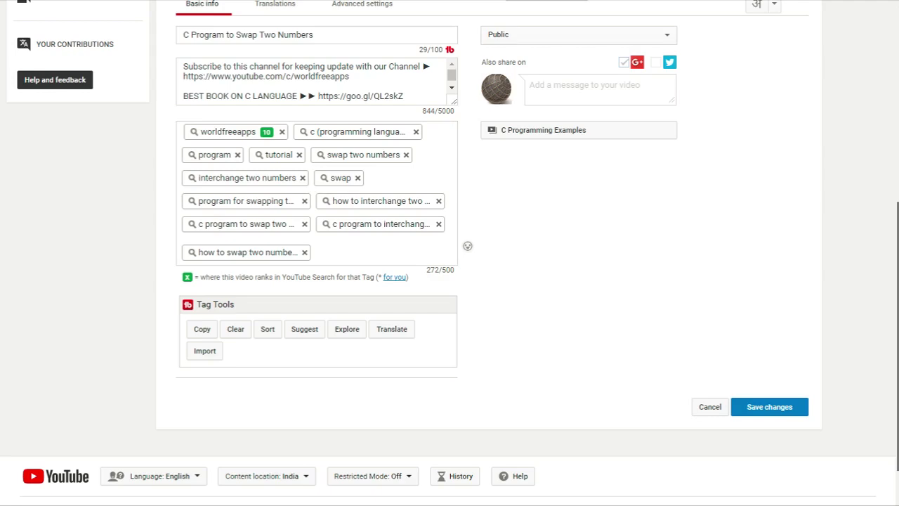
scroll(449, 252, "up", 5)
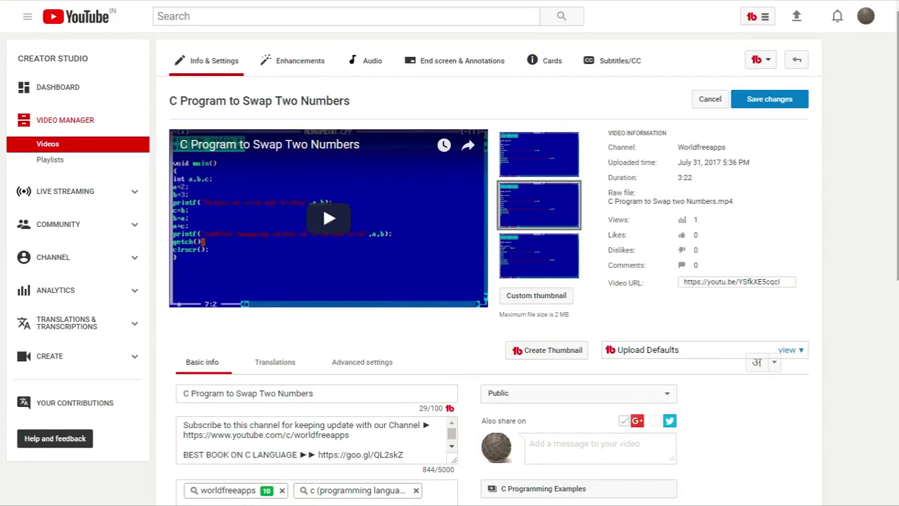
left_click(760, 60)
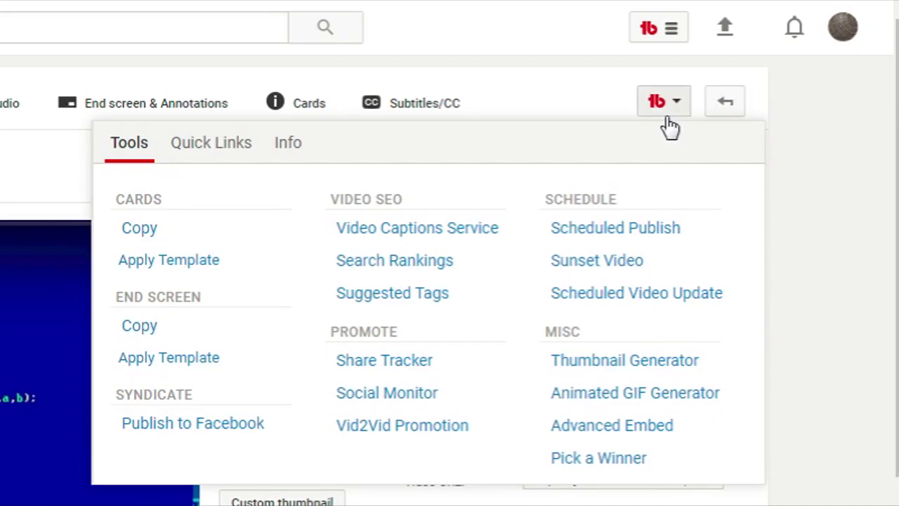
- Review the Vevo video's Videolytics stats: 537M views, $806K estimated earnings, 85.0% like ratio
scroll(671, 126, "down", 10)
scroll(449, 211, "up", 3)
scroll(449, 210, "down", 2)
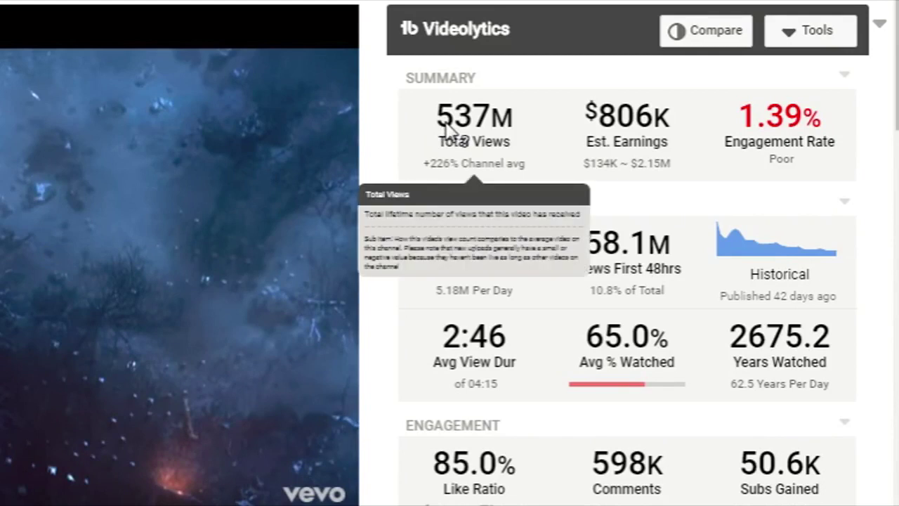
mouse_move(643, 140)
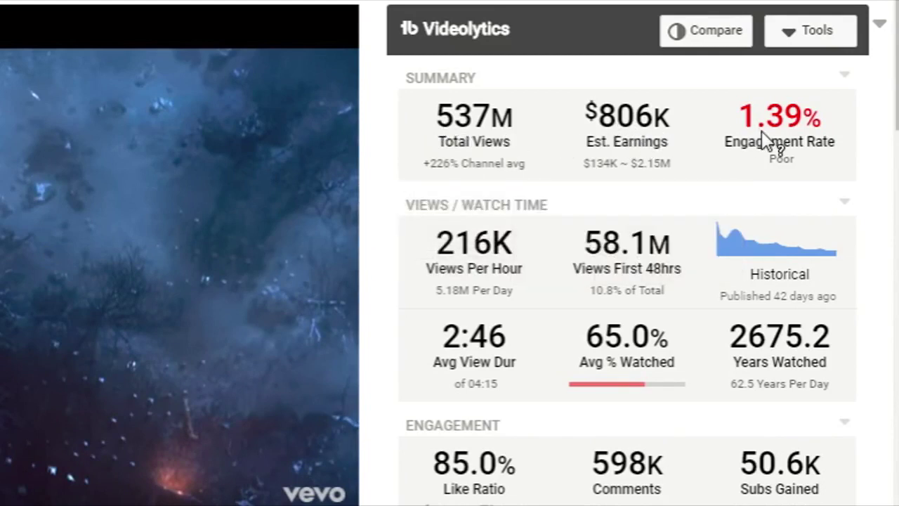
mouse_move(764, 133)
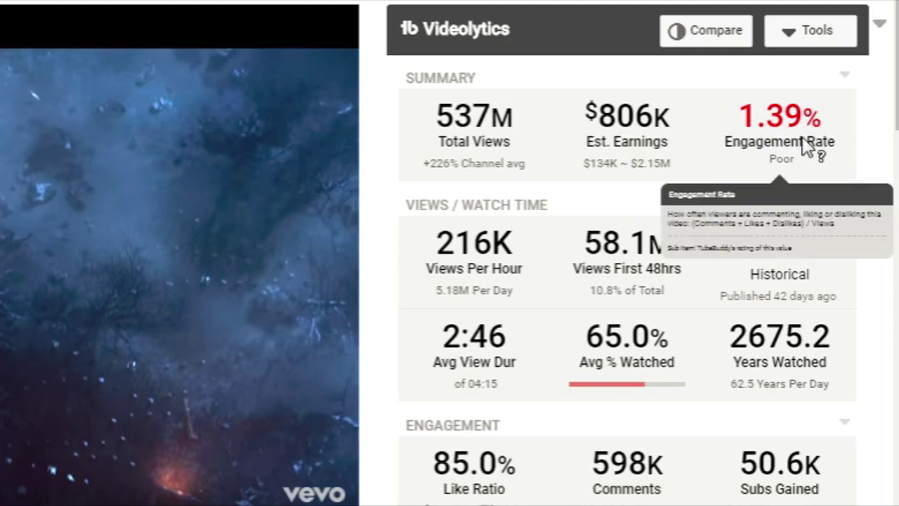
mouse_move(466, 270)
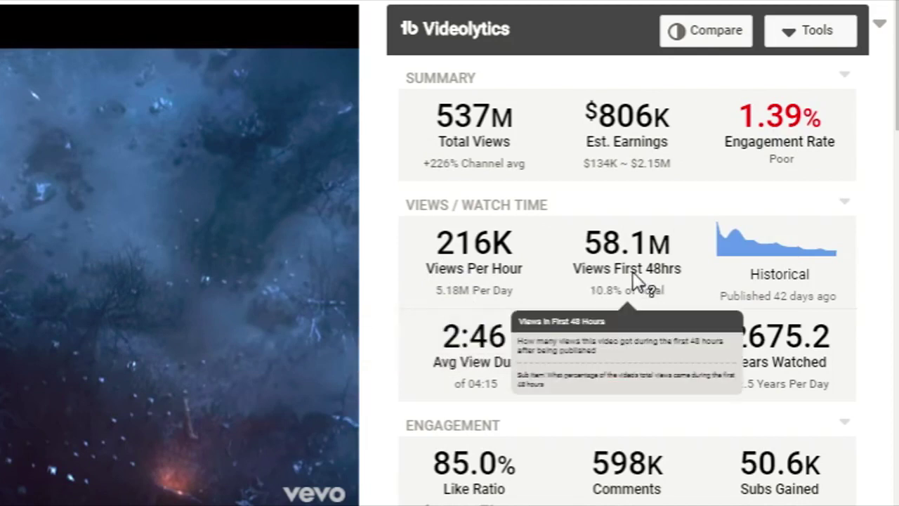
mouse_move(777, 288)
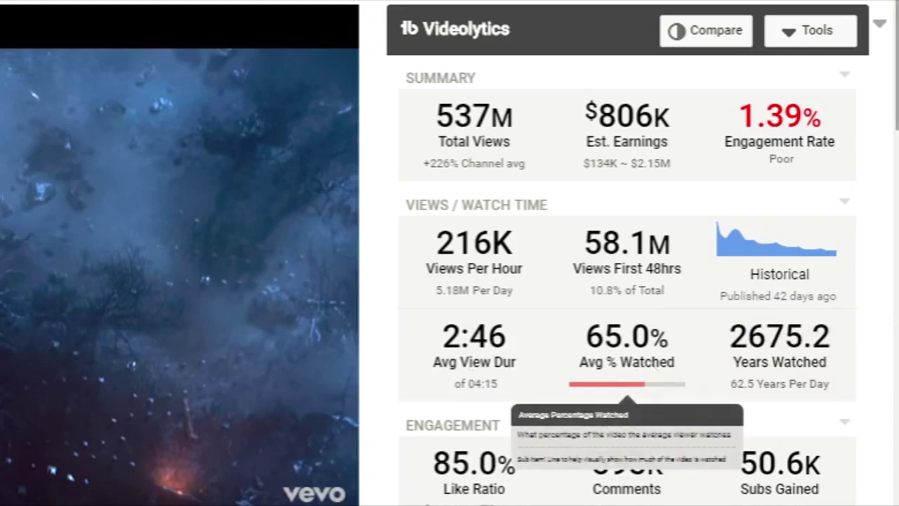
mouse_move(769, 362)
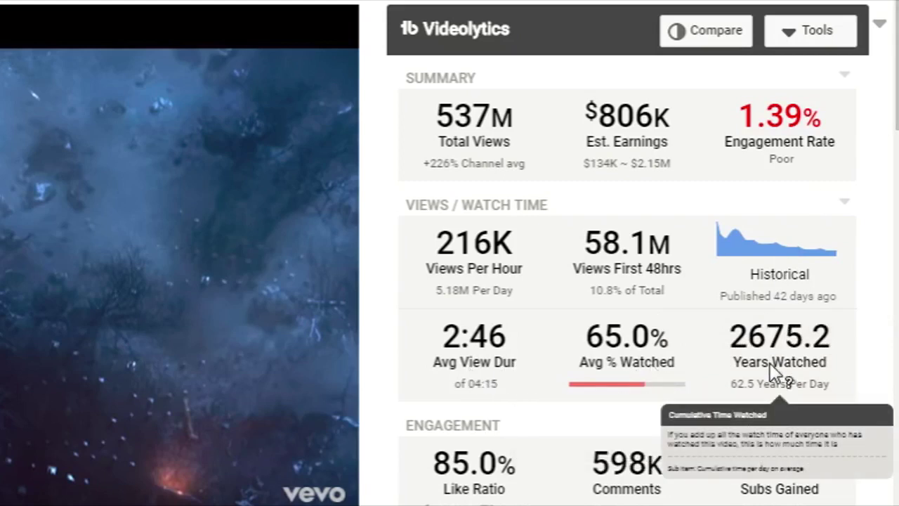
- Load the video's ranked tags in TubeBuddy
scroll(772, 373, "down", 4)
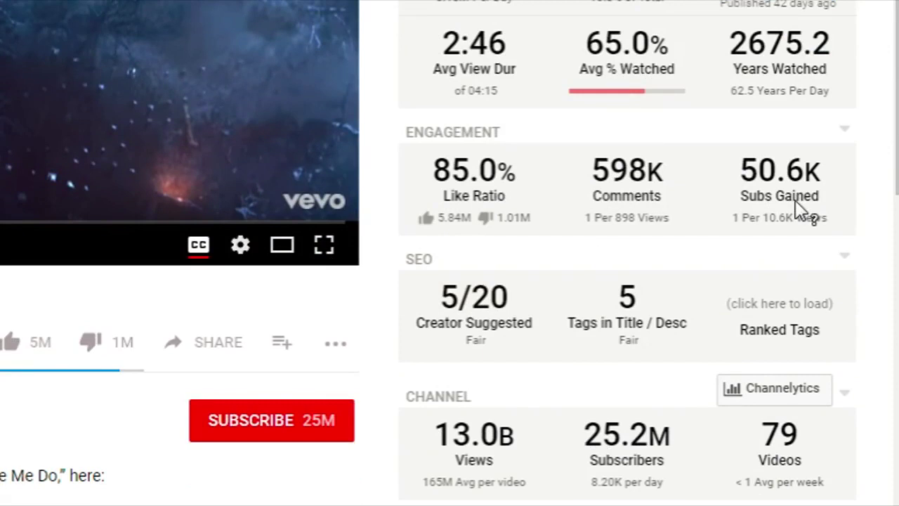
mouse_move(797, 200)
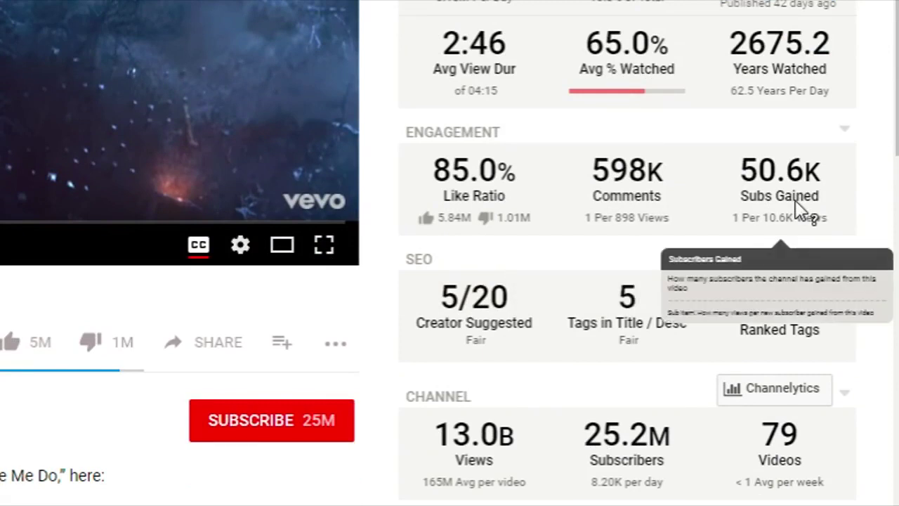
mouse_move(483, 325)
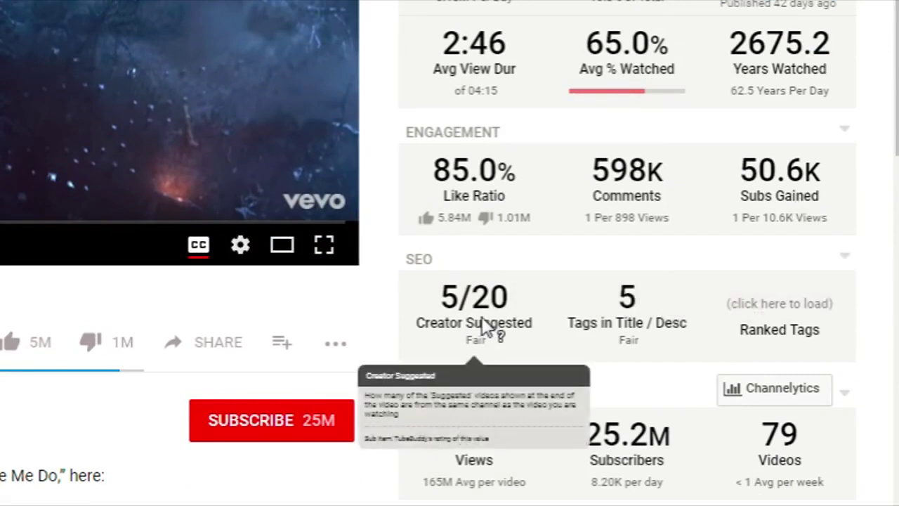
left_click(797, 303)
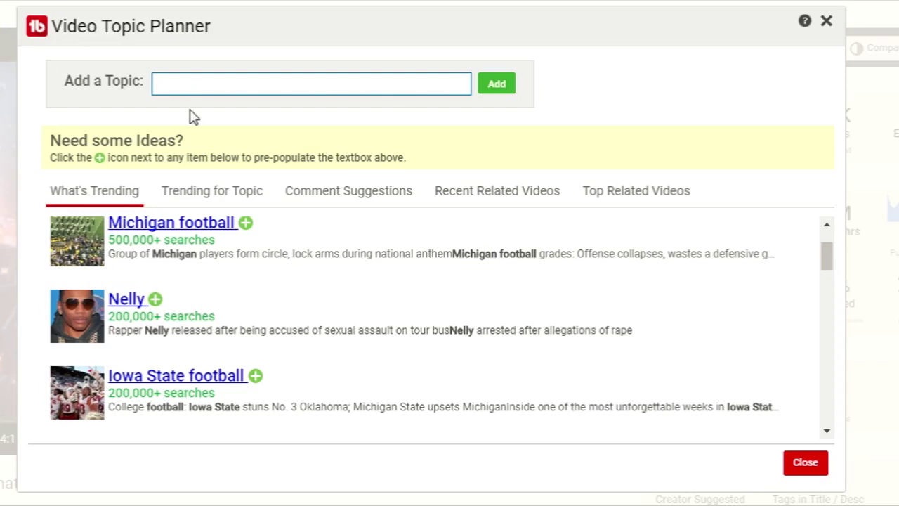
- Browse the Topic Planner's Trending, Comment Suggestions, Recent and Top Related tabs, then view the Affiliate Dashboard
left_click_drag(825, 253, 829, 242)
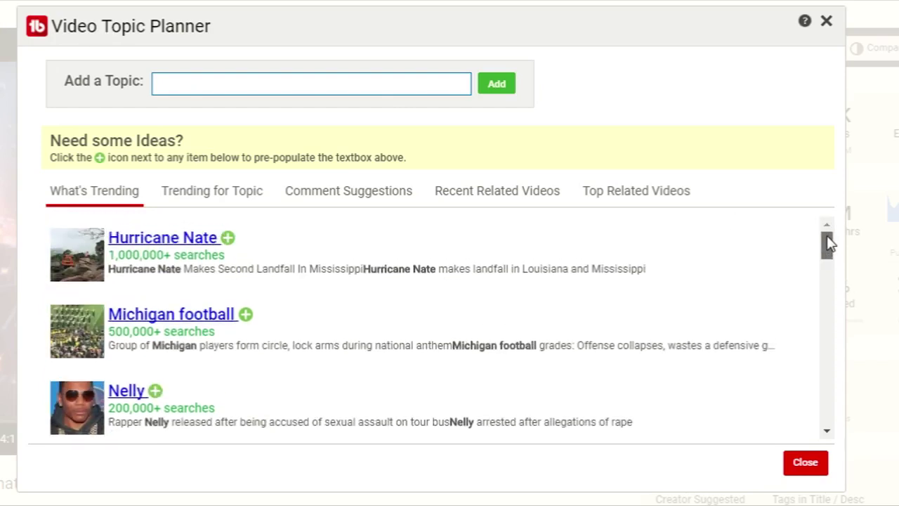
left_click(225, 203)
left_click(358, 192)
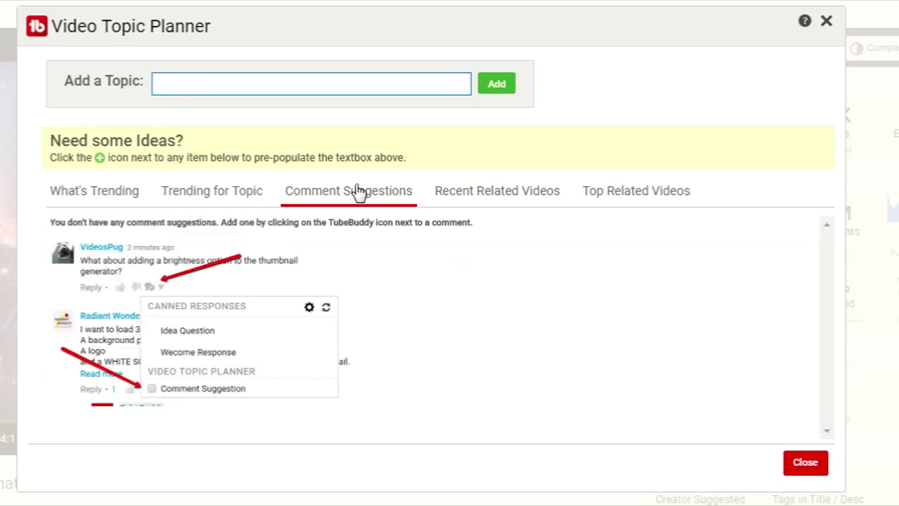
left_click(497, 196)
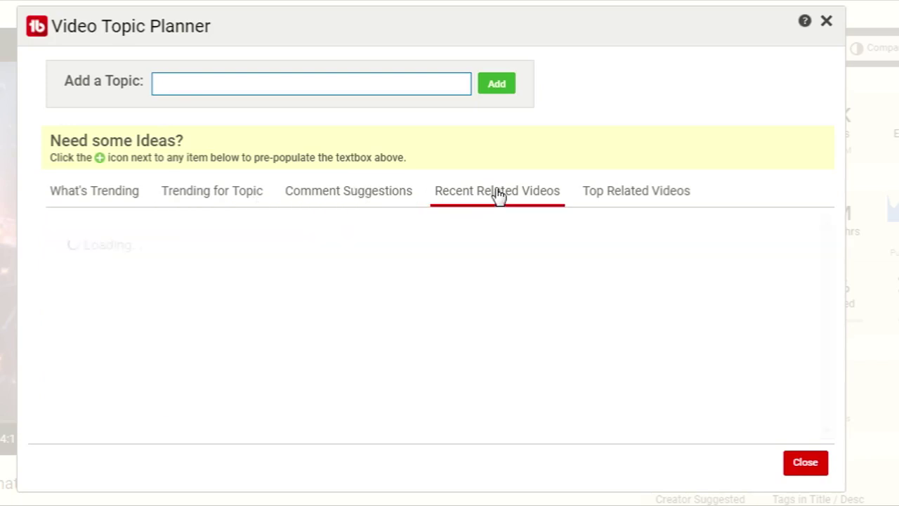
left_click(611, 203)
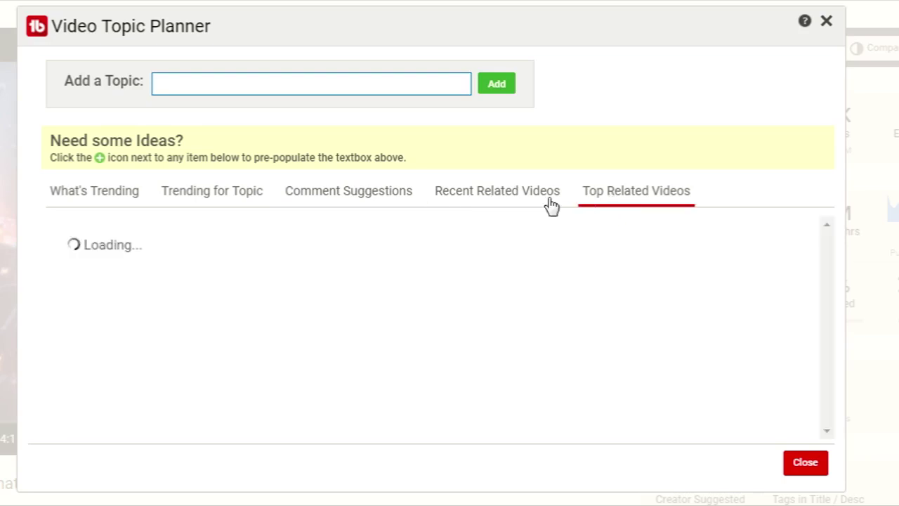
left_click(493, 204)
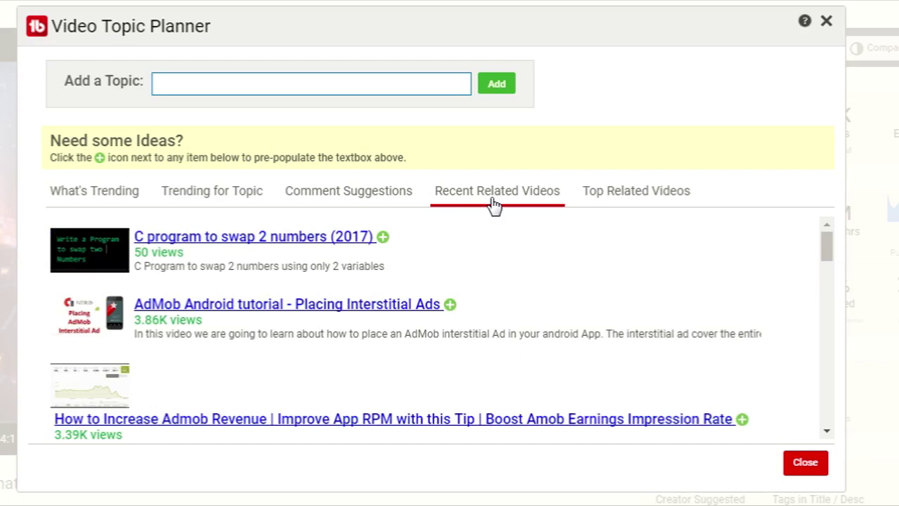
left_click(49, 123)
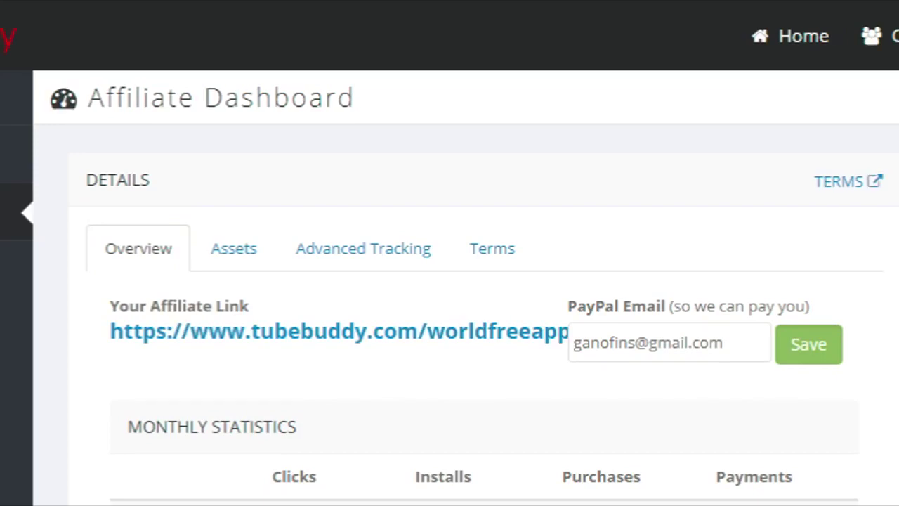
scroll(393, 281, "down", 1)
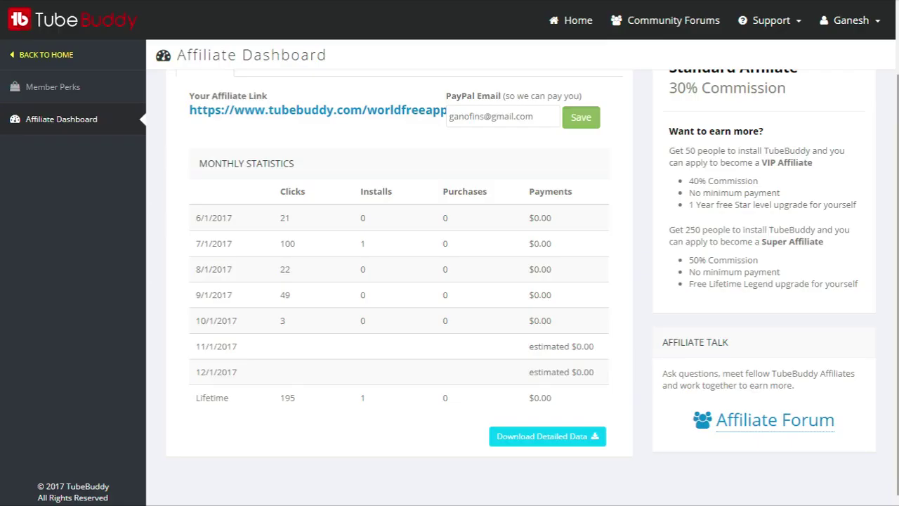